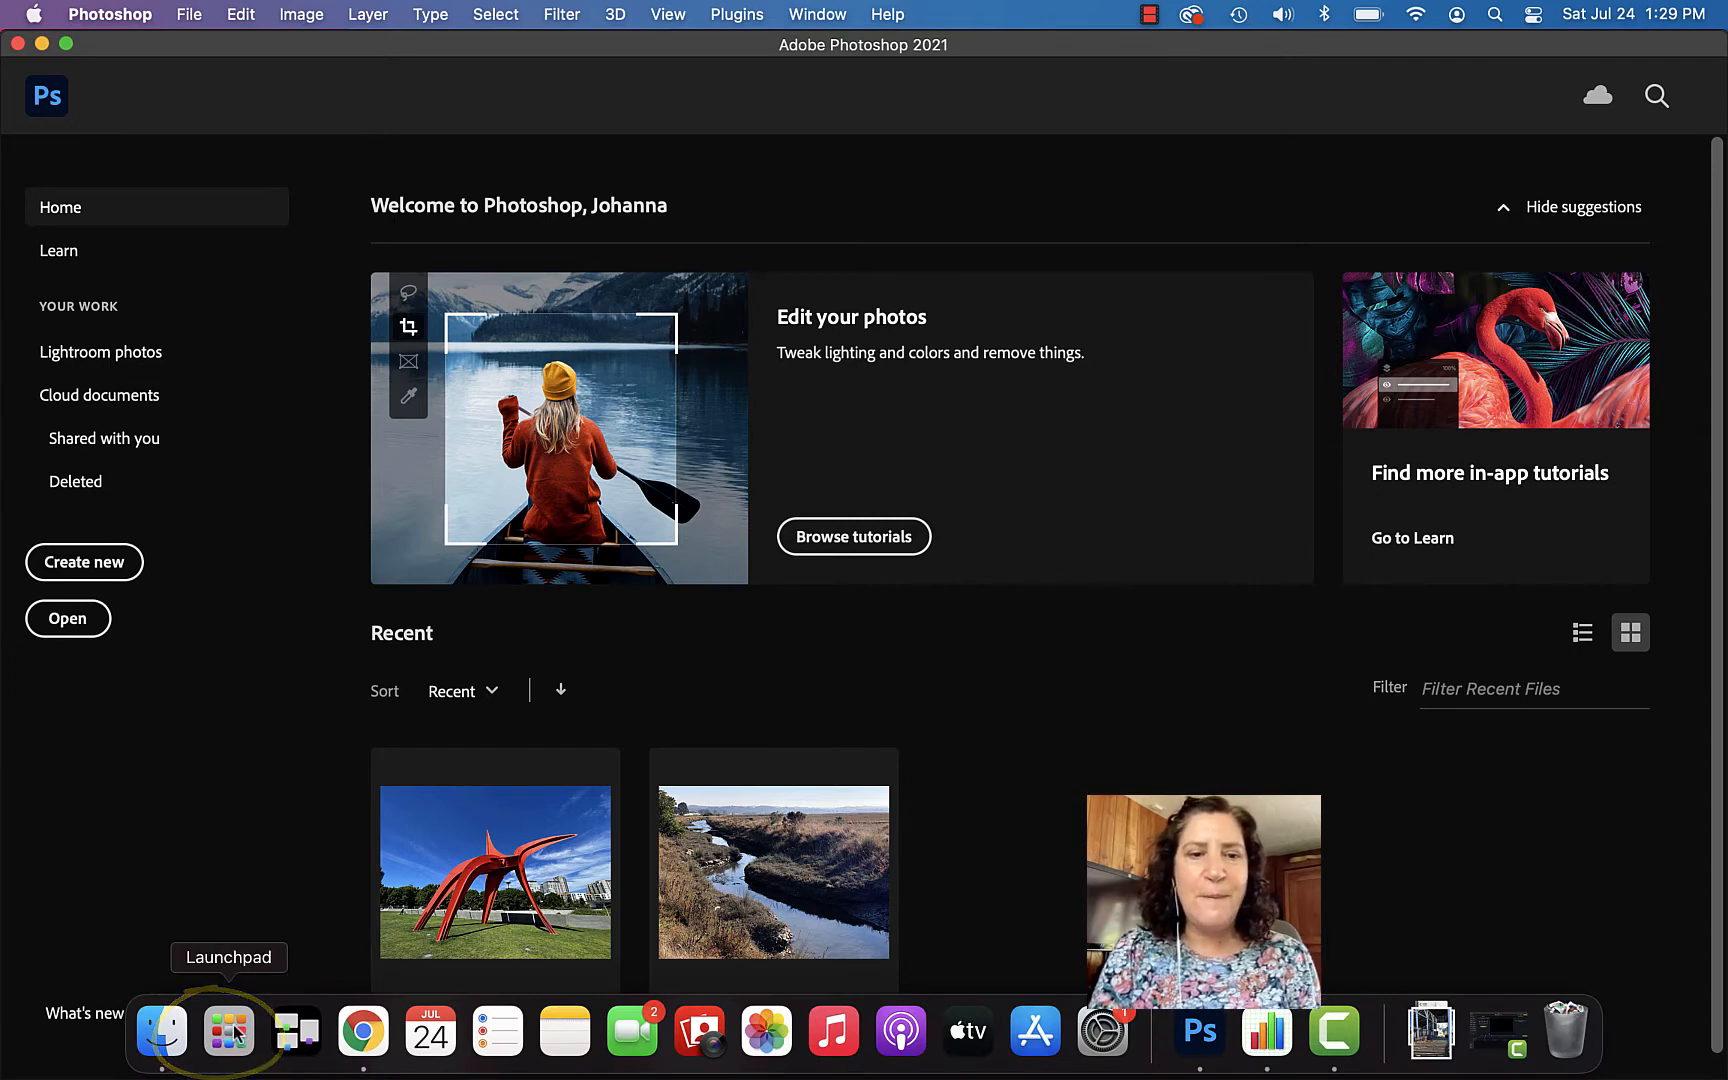
Open the photo IMG_4981.JPG from the Downloads folder.
{"action": "left_click", "coordinate": [62, 622]}
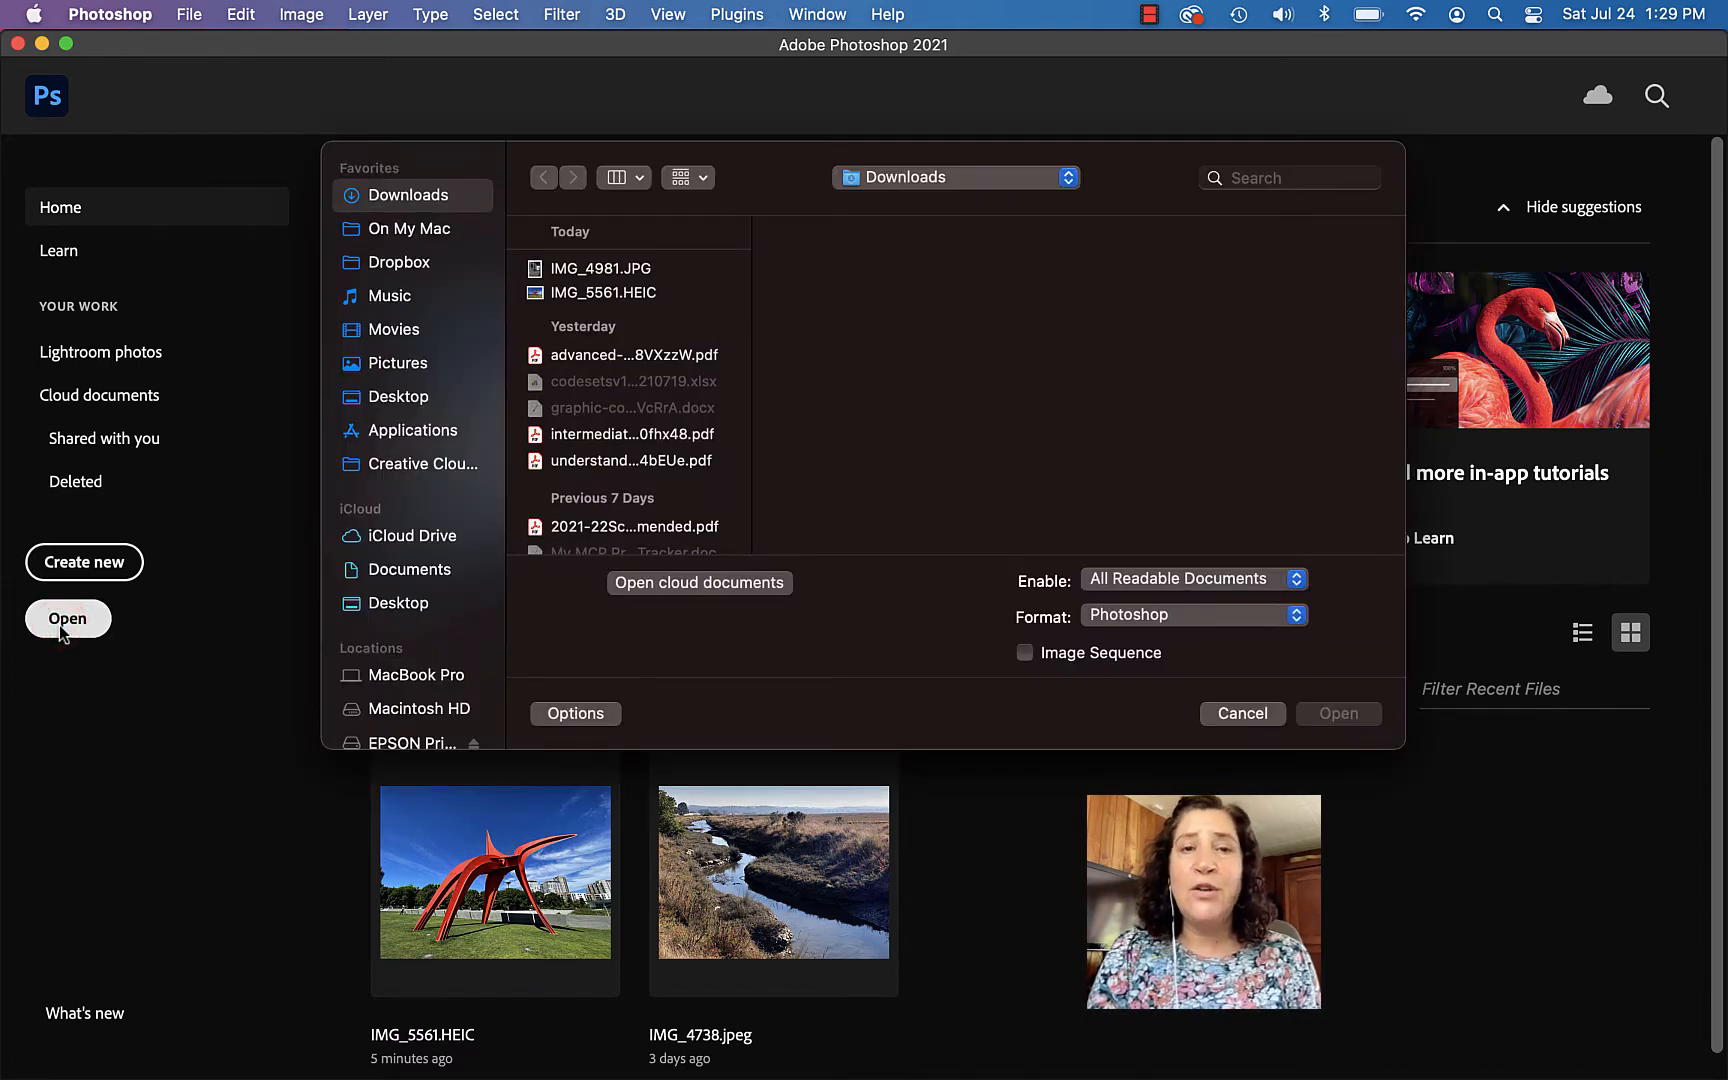
{"action": "left_click", "coordinate": [632, 268]}
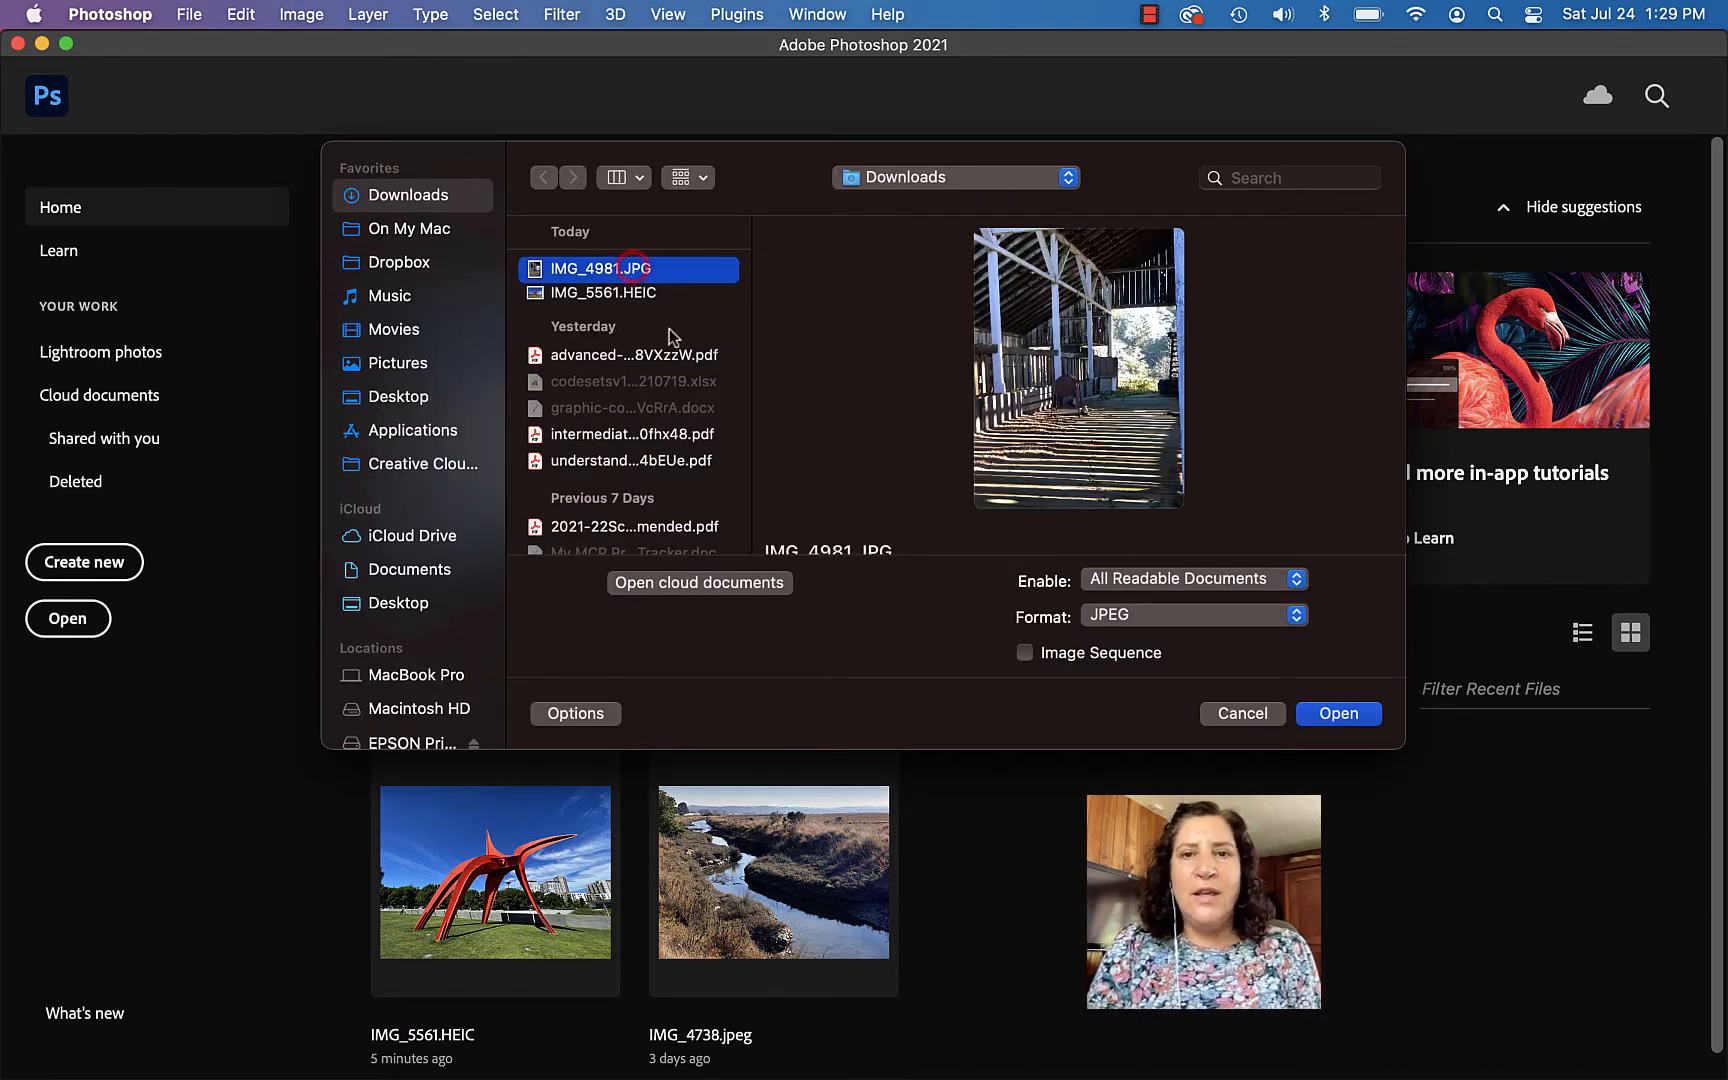
{"action": "left_click", "coordinate": [1338, 714]}
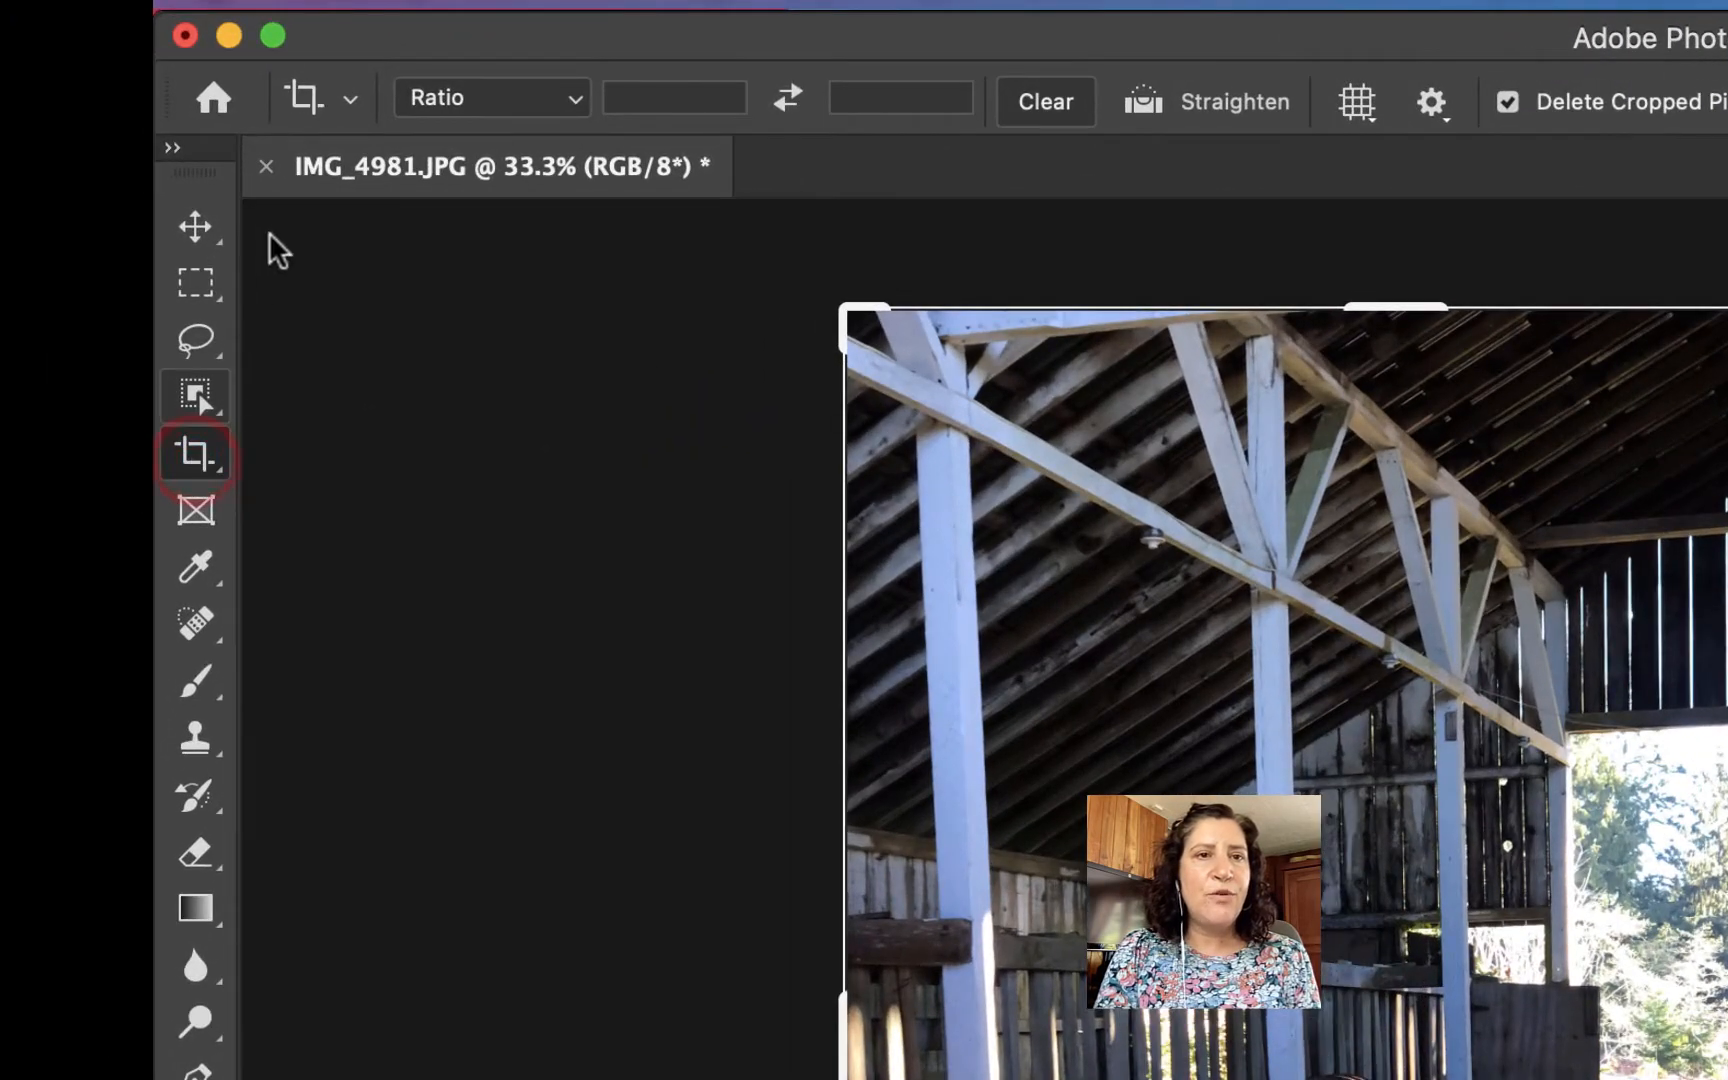
Clear the crop ratio and crop the photo's right and bottom edges inward, to about 2838 x 3723 px.
{"action": "left_click", "coordinate": [1063, 108]}
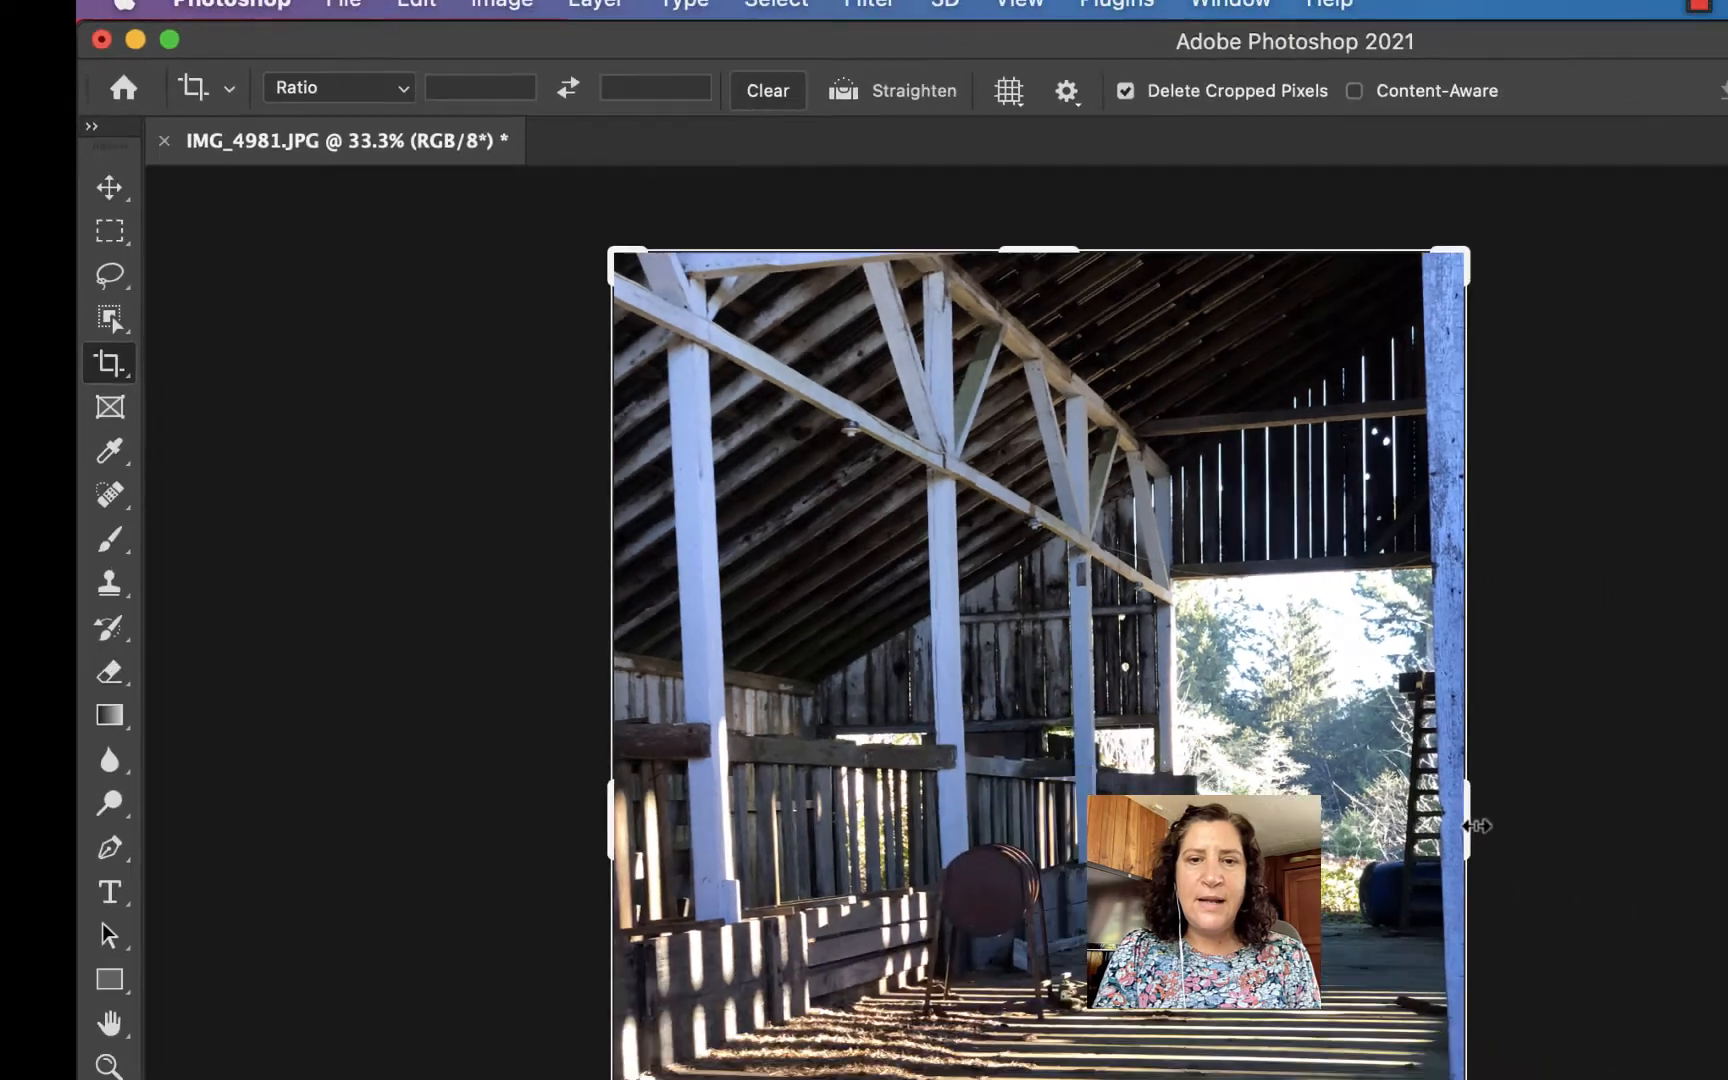
{"action": "left_click_drag", "start_coordinate": [990, 599], "coordinate": [970, 598]}
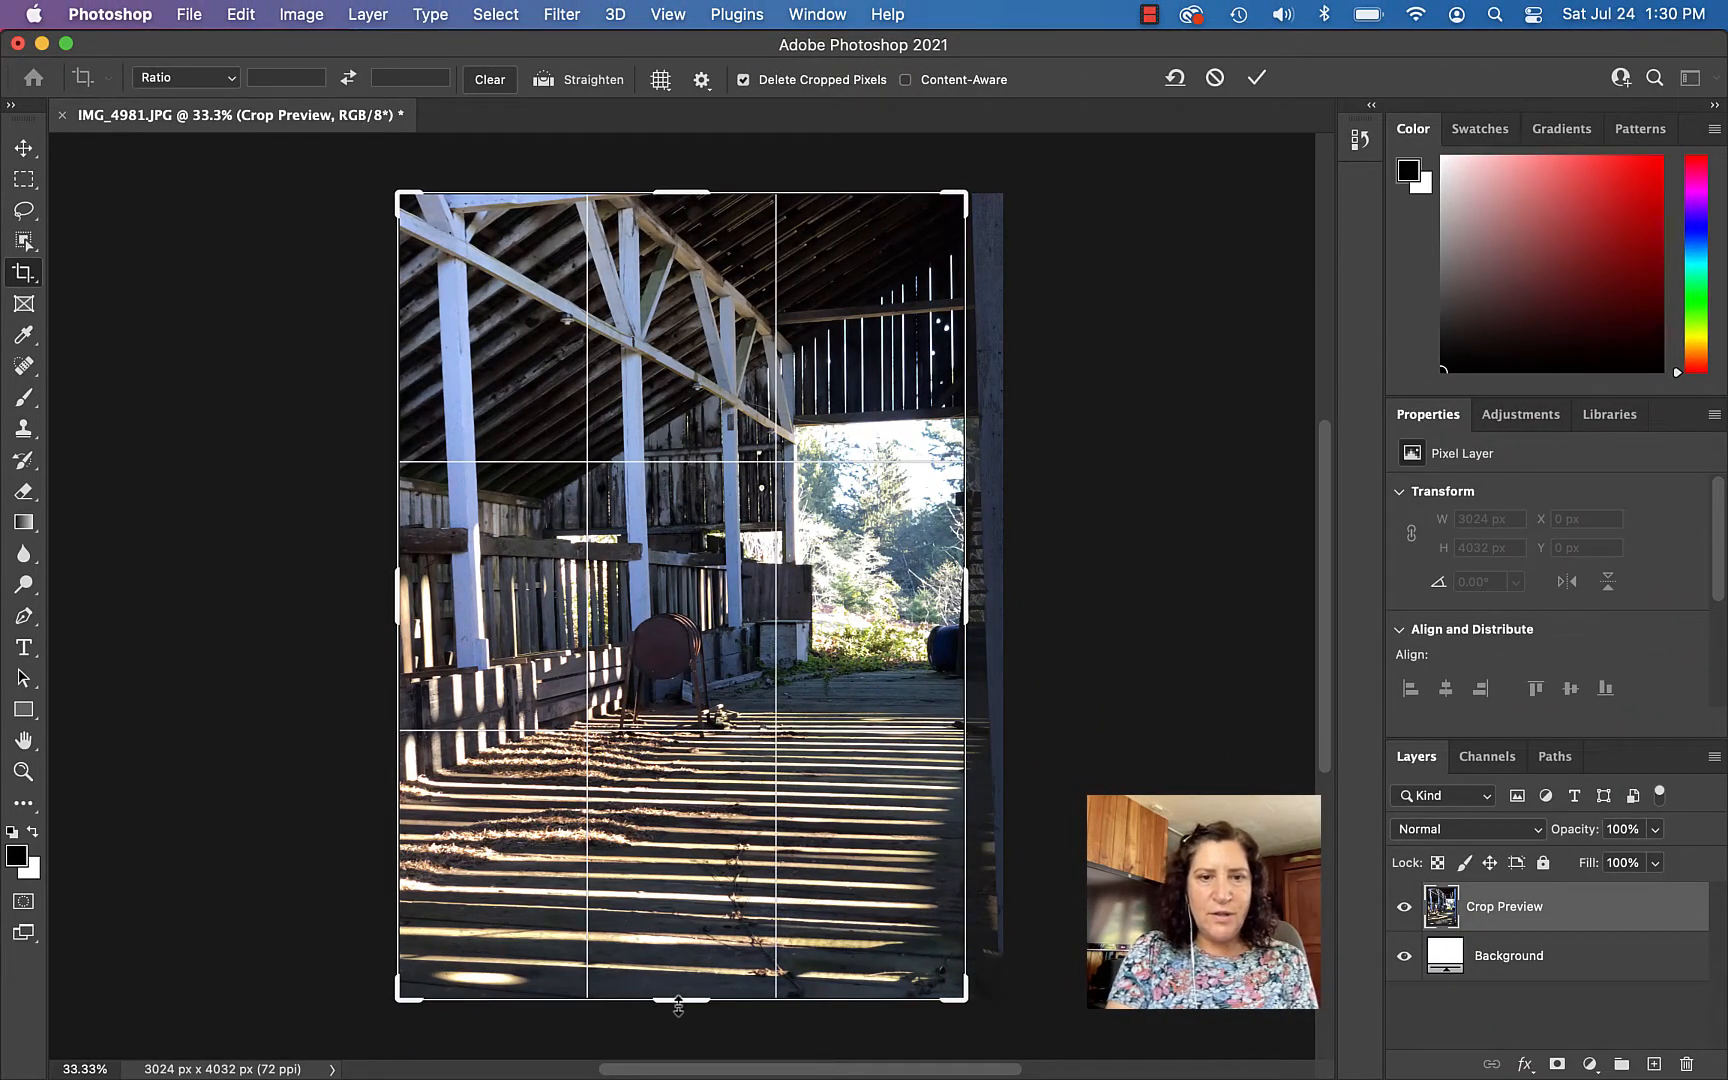
{"action": "left_click_drag", "start_coordinate": [678, 1005], "coordinate": [682, 974]}
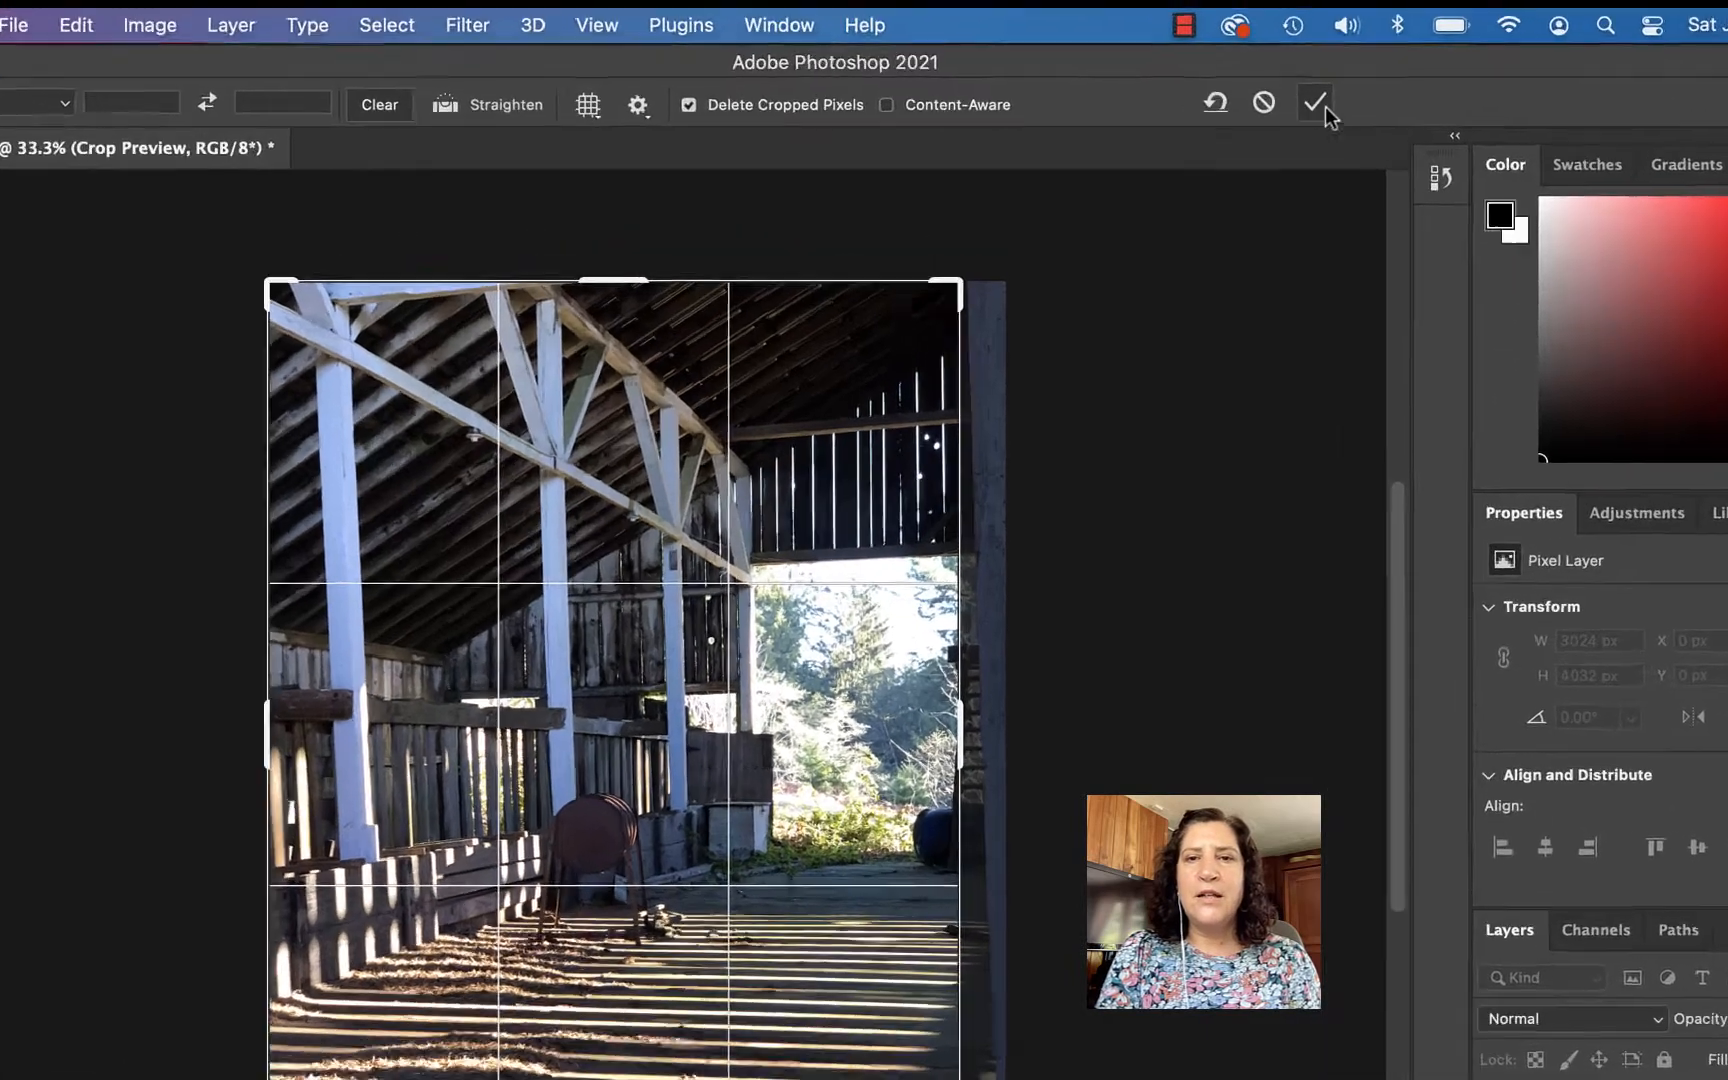
{"action": "left_click", "coordinate": [1256, 77]}
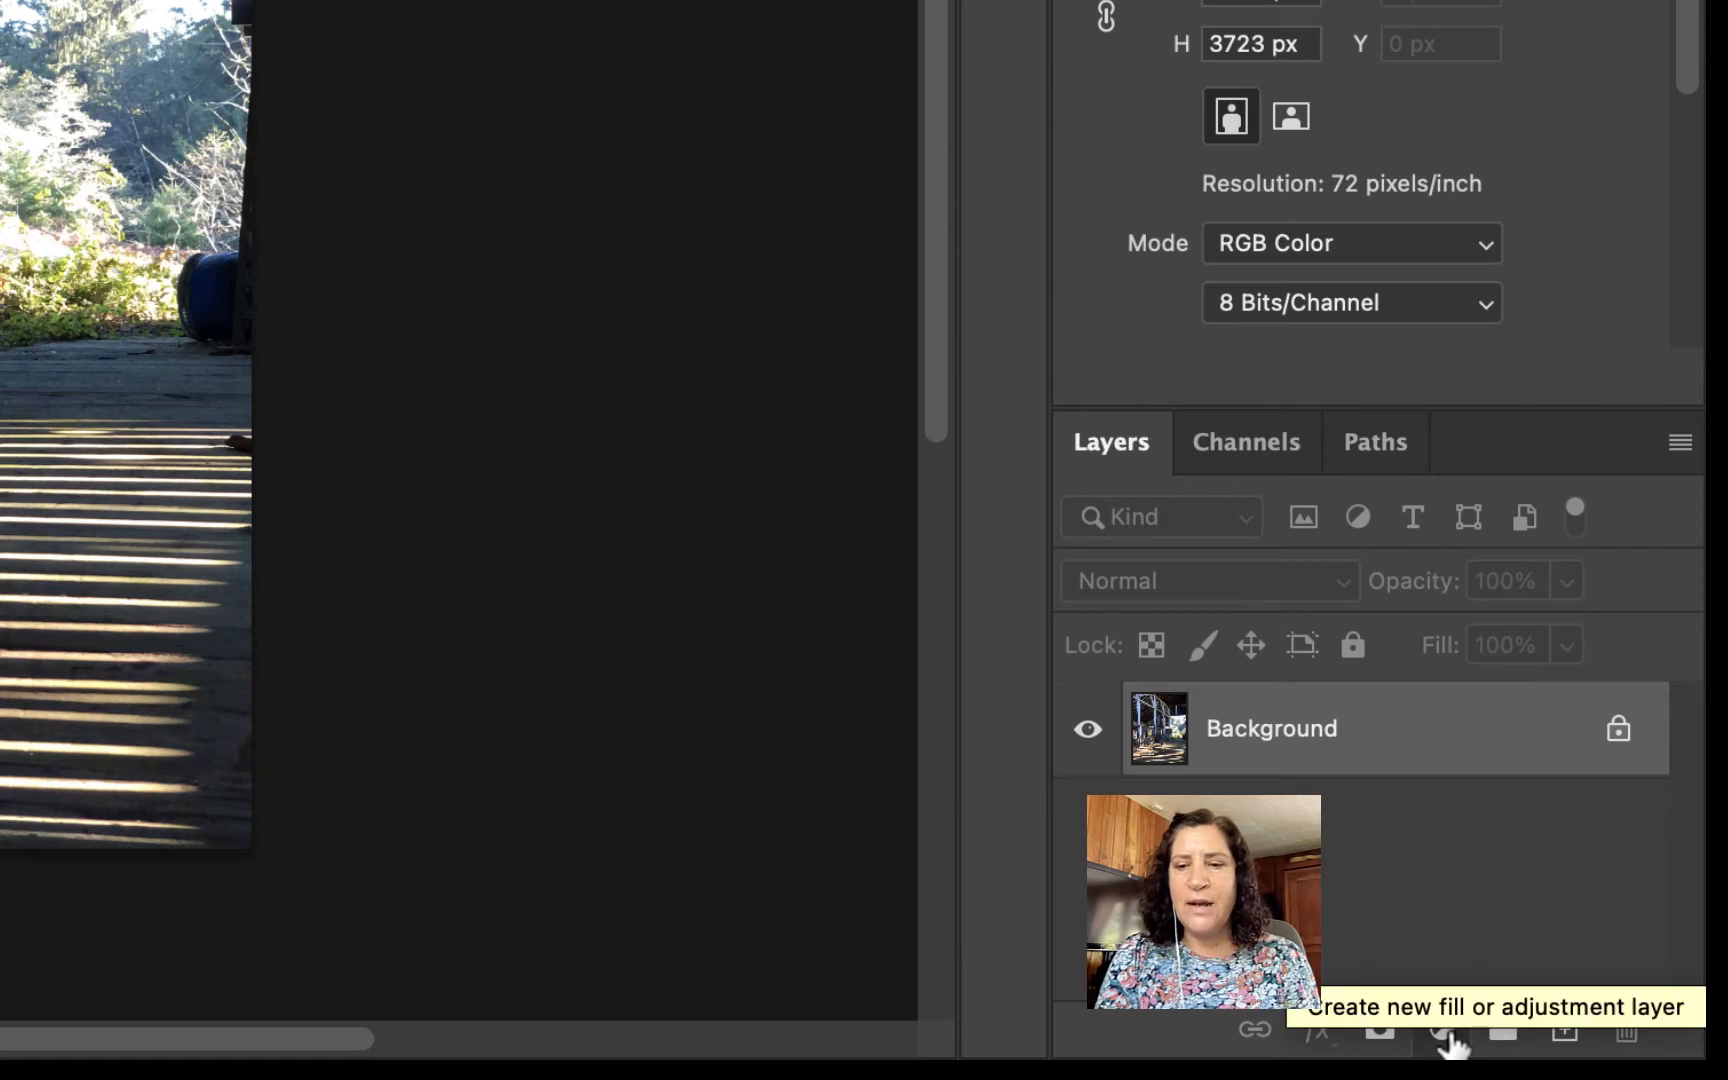
Add a Black & White adjustment layer above the Background layer.
{"action": "left_click", "coordinate": [1441, 1029]}
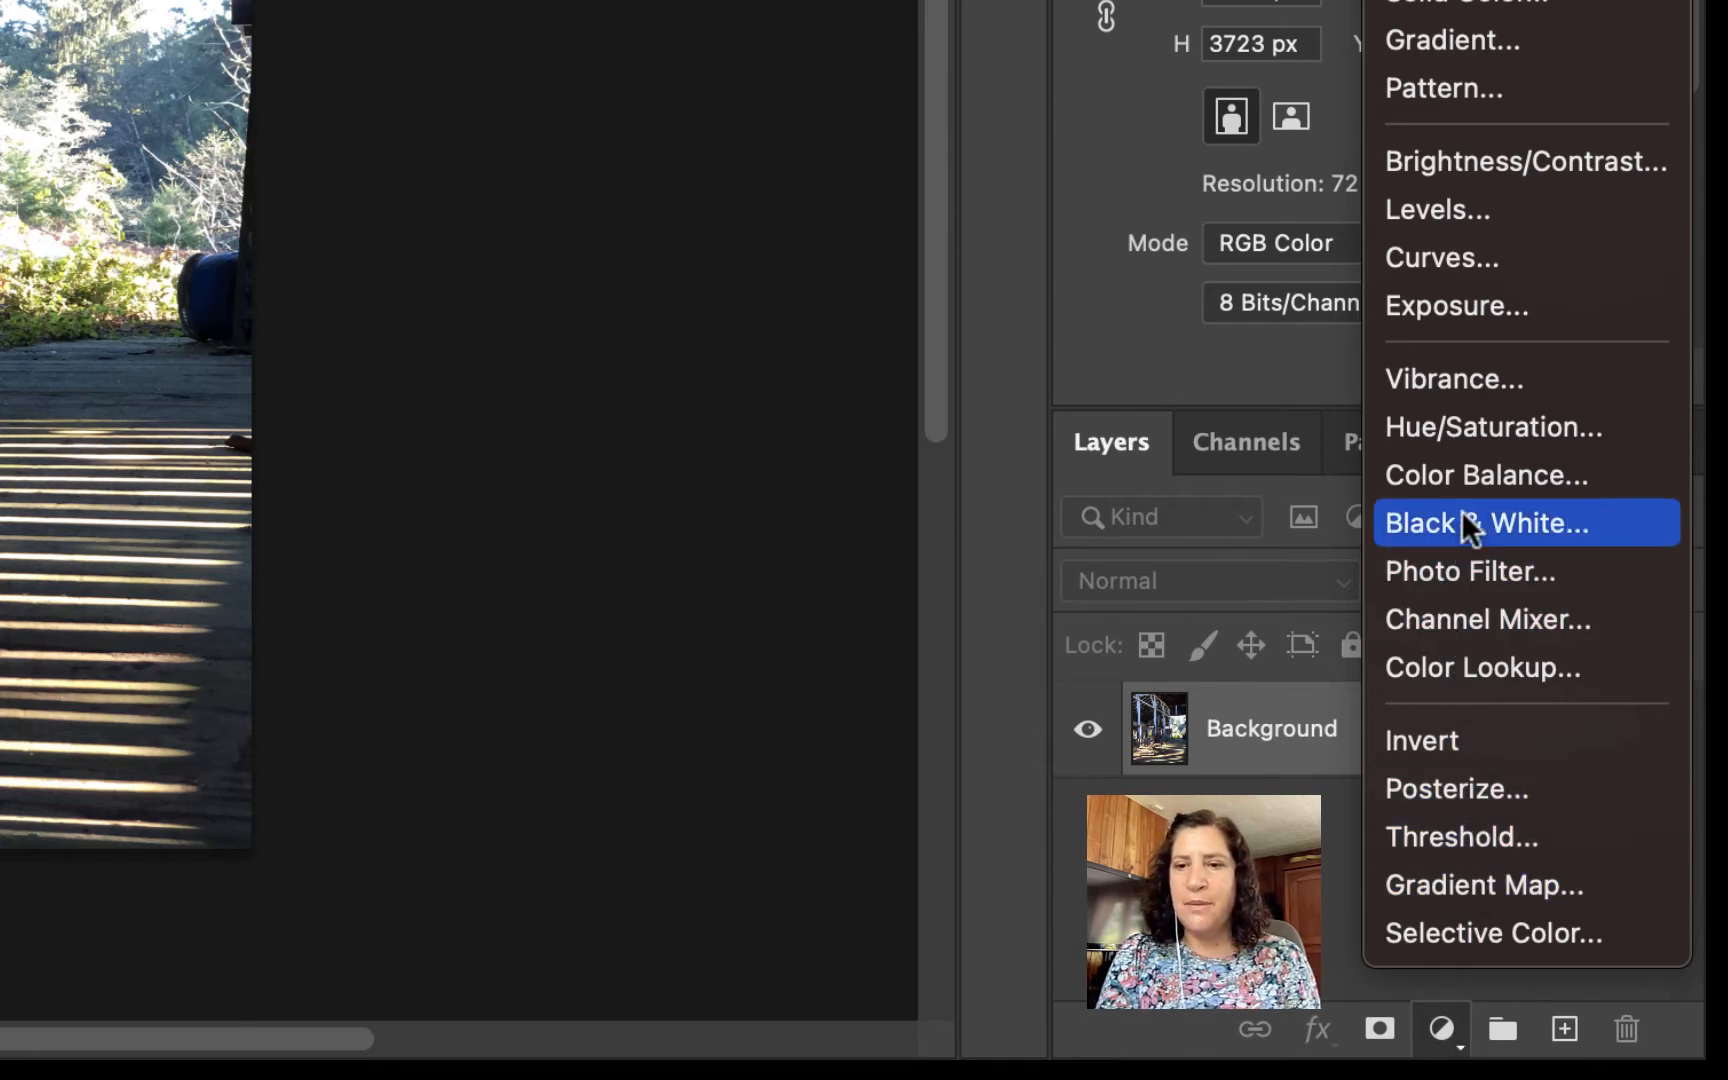
{"action": "left_click", "coordinate": [1601, 524]}
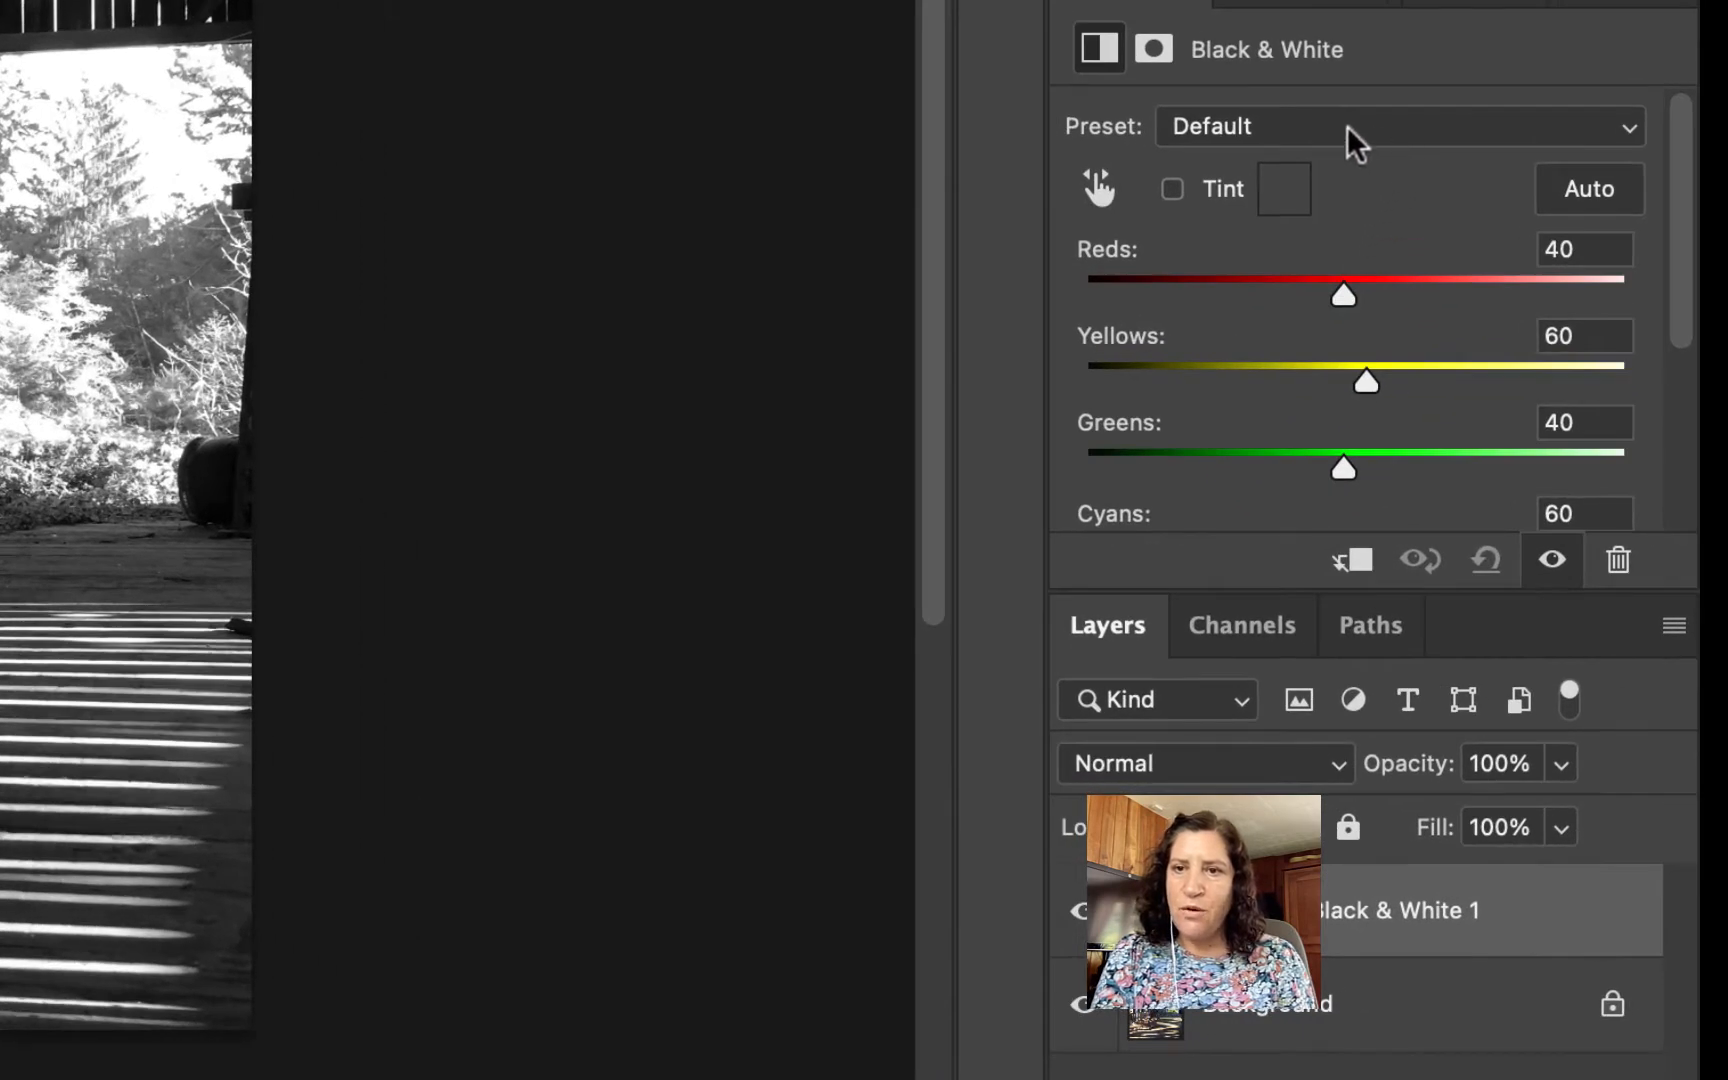
Try the Black & White presets Blue Filter, Darker, Green Filter, High Contrast Blue Filter and High Contrast Red Filter on the barn photo.
{"action": "left_click", "coordinate": [1296, 130]}
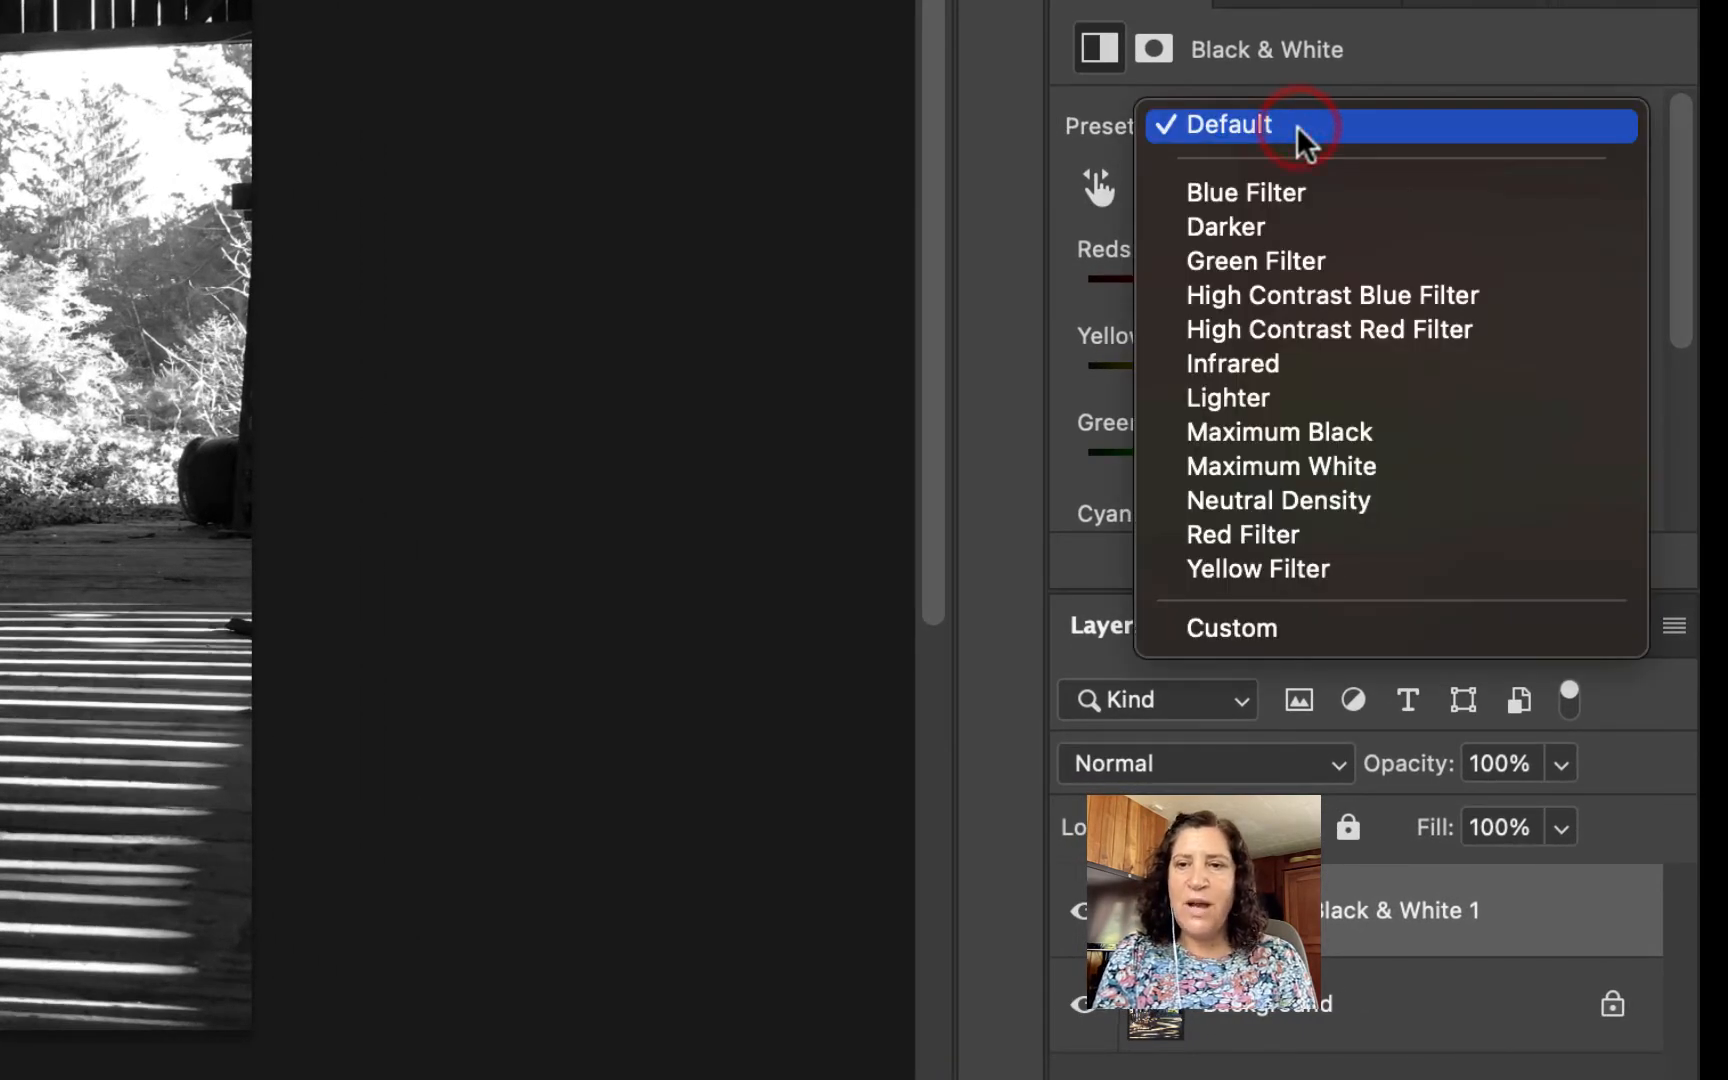
{"action": "left_click", "coordinate": [1290, 205]}
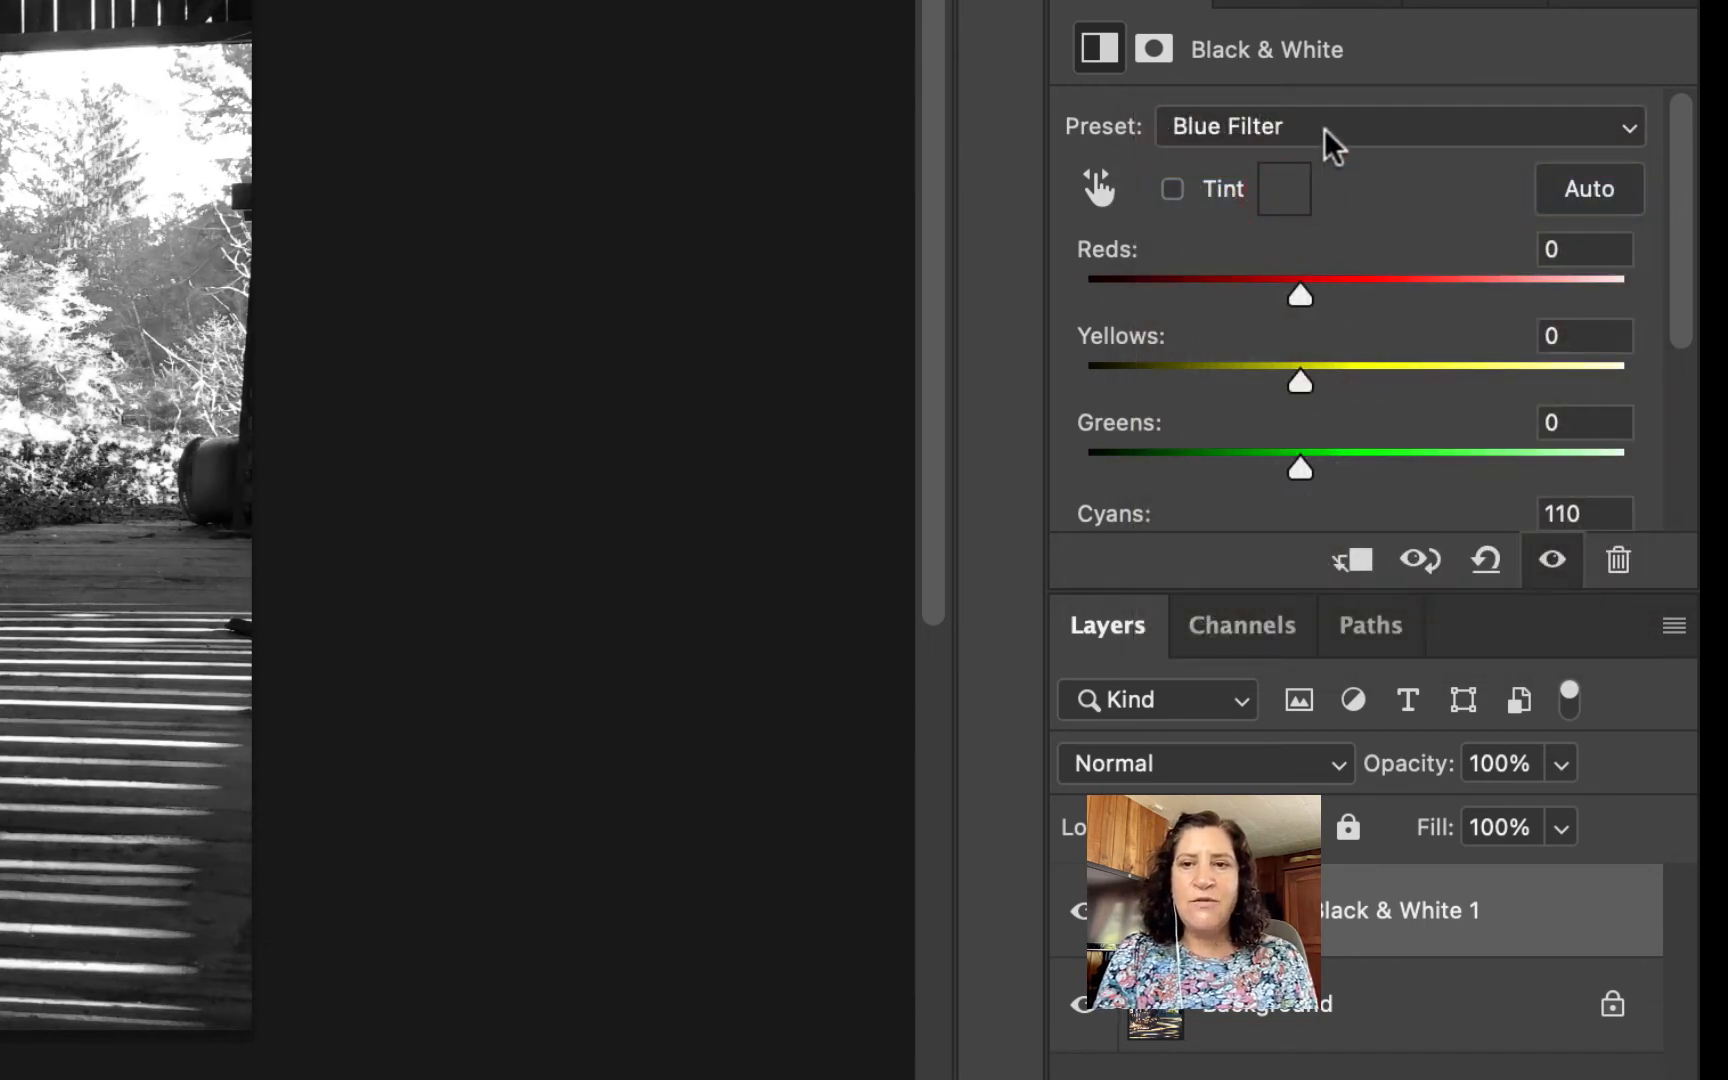
{"action": "left_click", "coordinate": [1323, 128]}
{"action": "left_click", "coordinate": [1328, 160]}
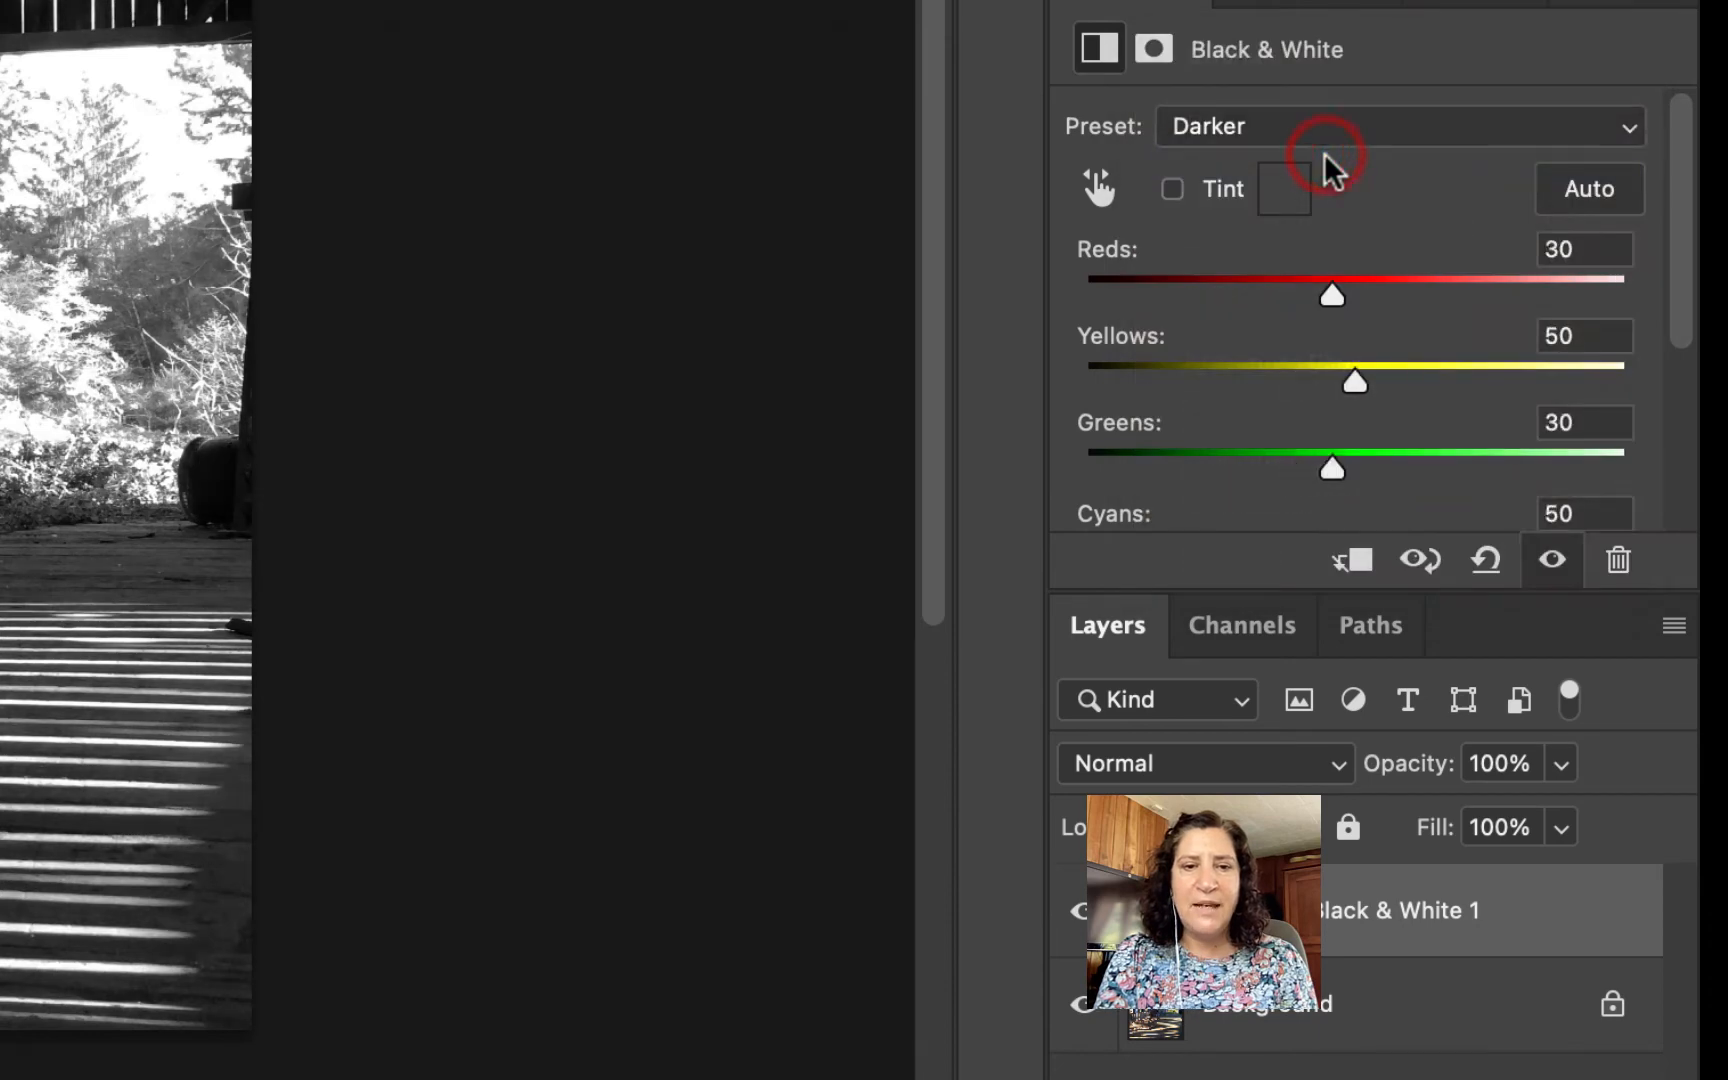
{"action": "left_click", "coordinate": [1324, 138]}
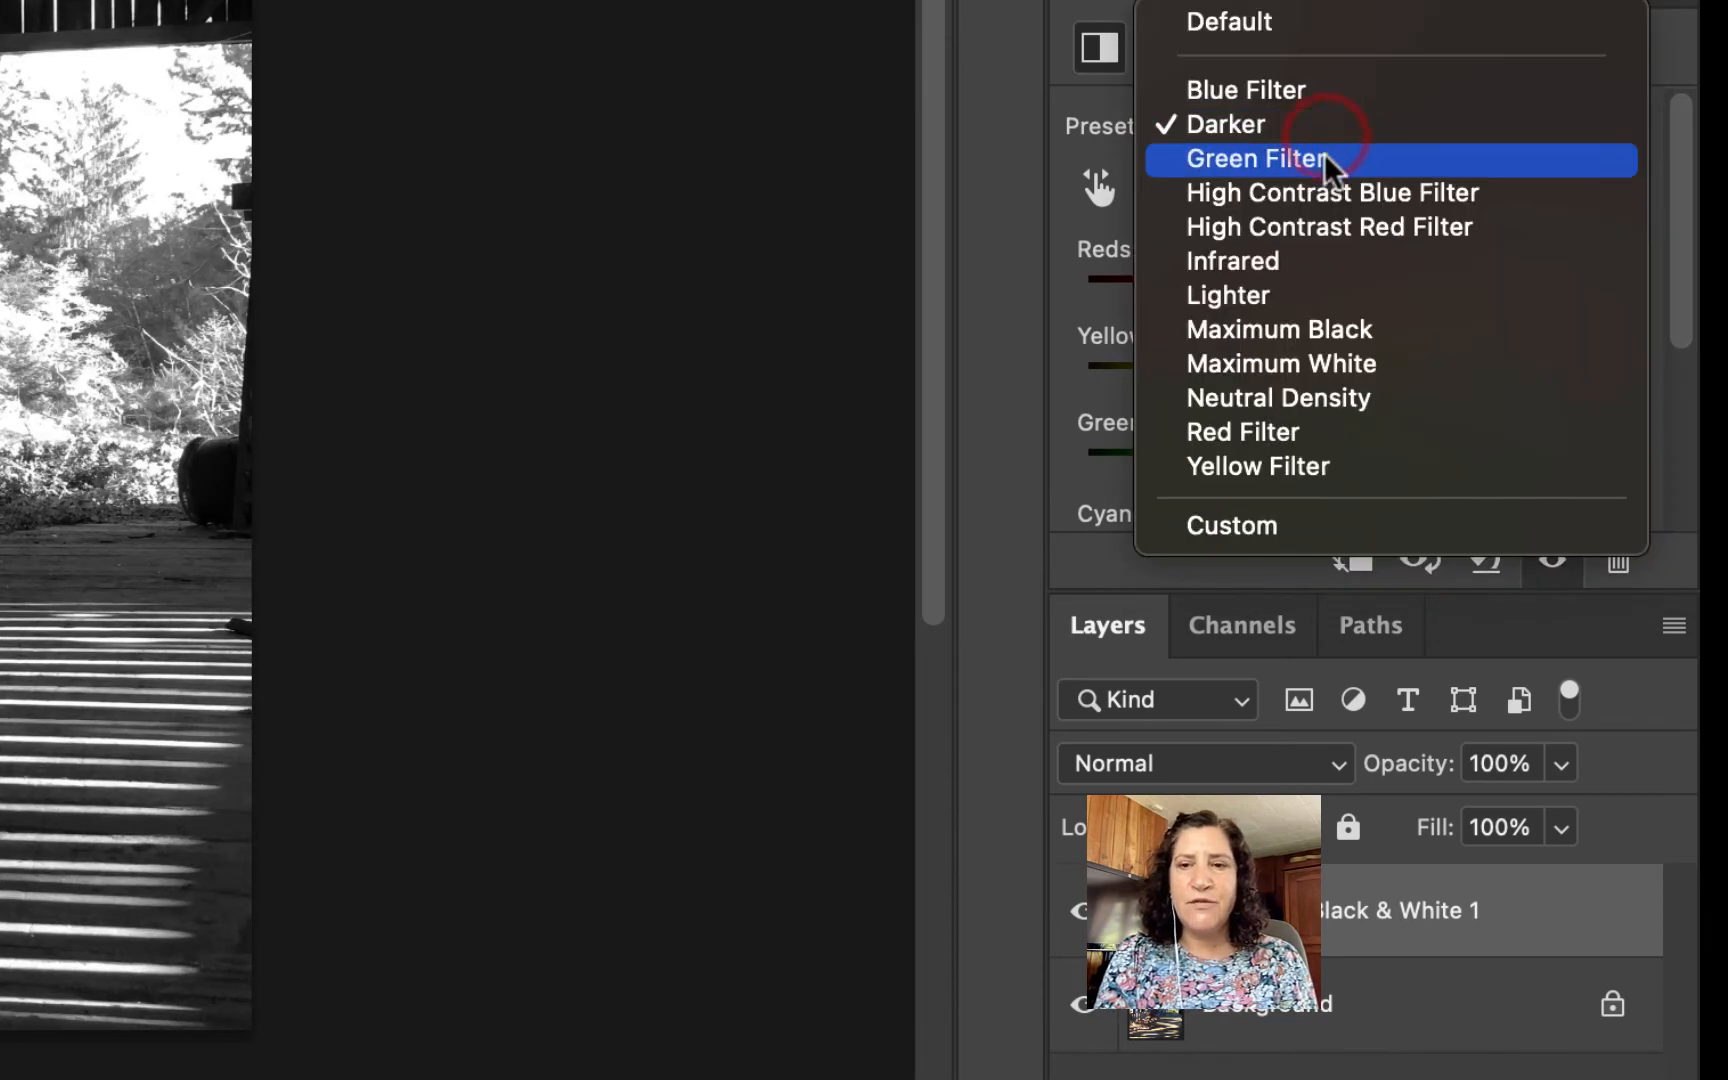
{"action": "left_click", "coordinate": [1327, 157]}
{"action": "left_click", "coordinate": [1330, 140]}
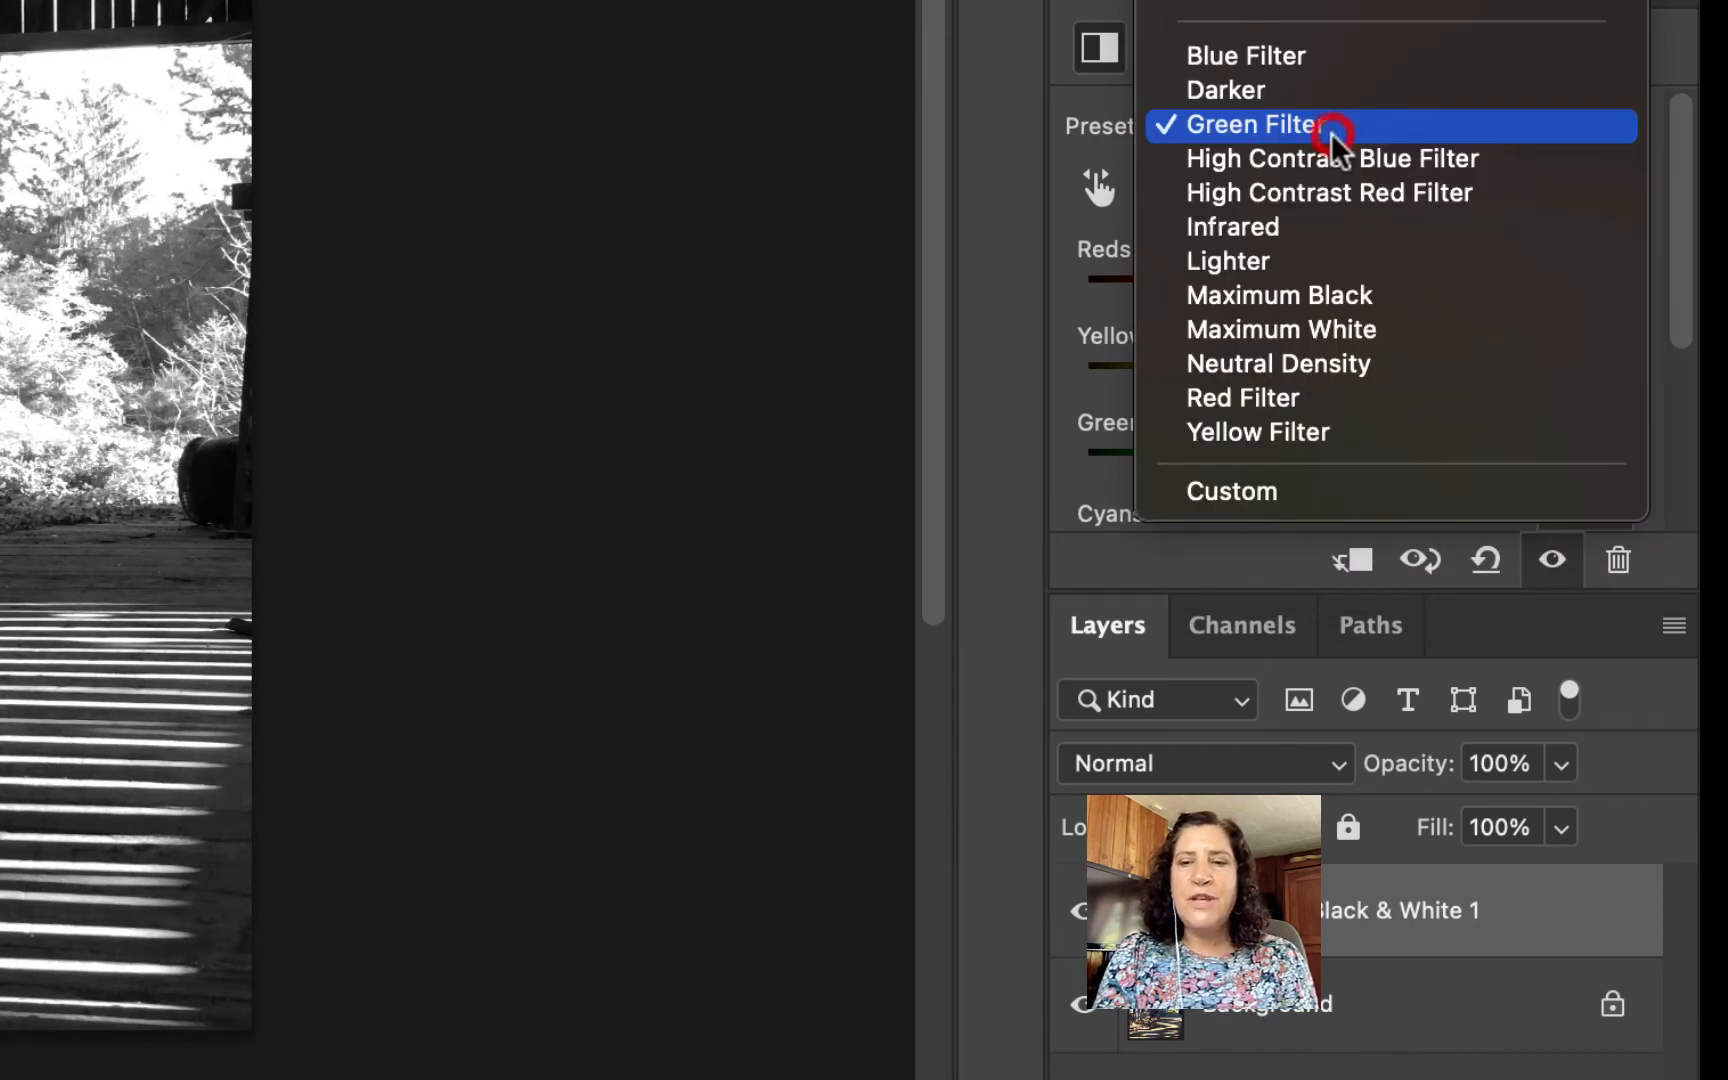
{"action": "left_click", "coordinate": [1338, 162]}
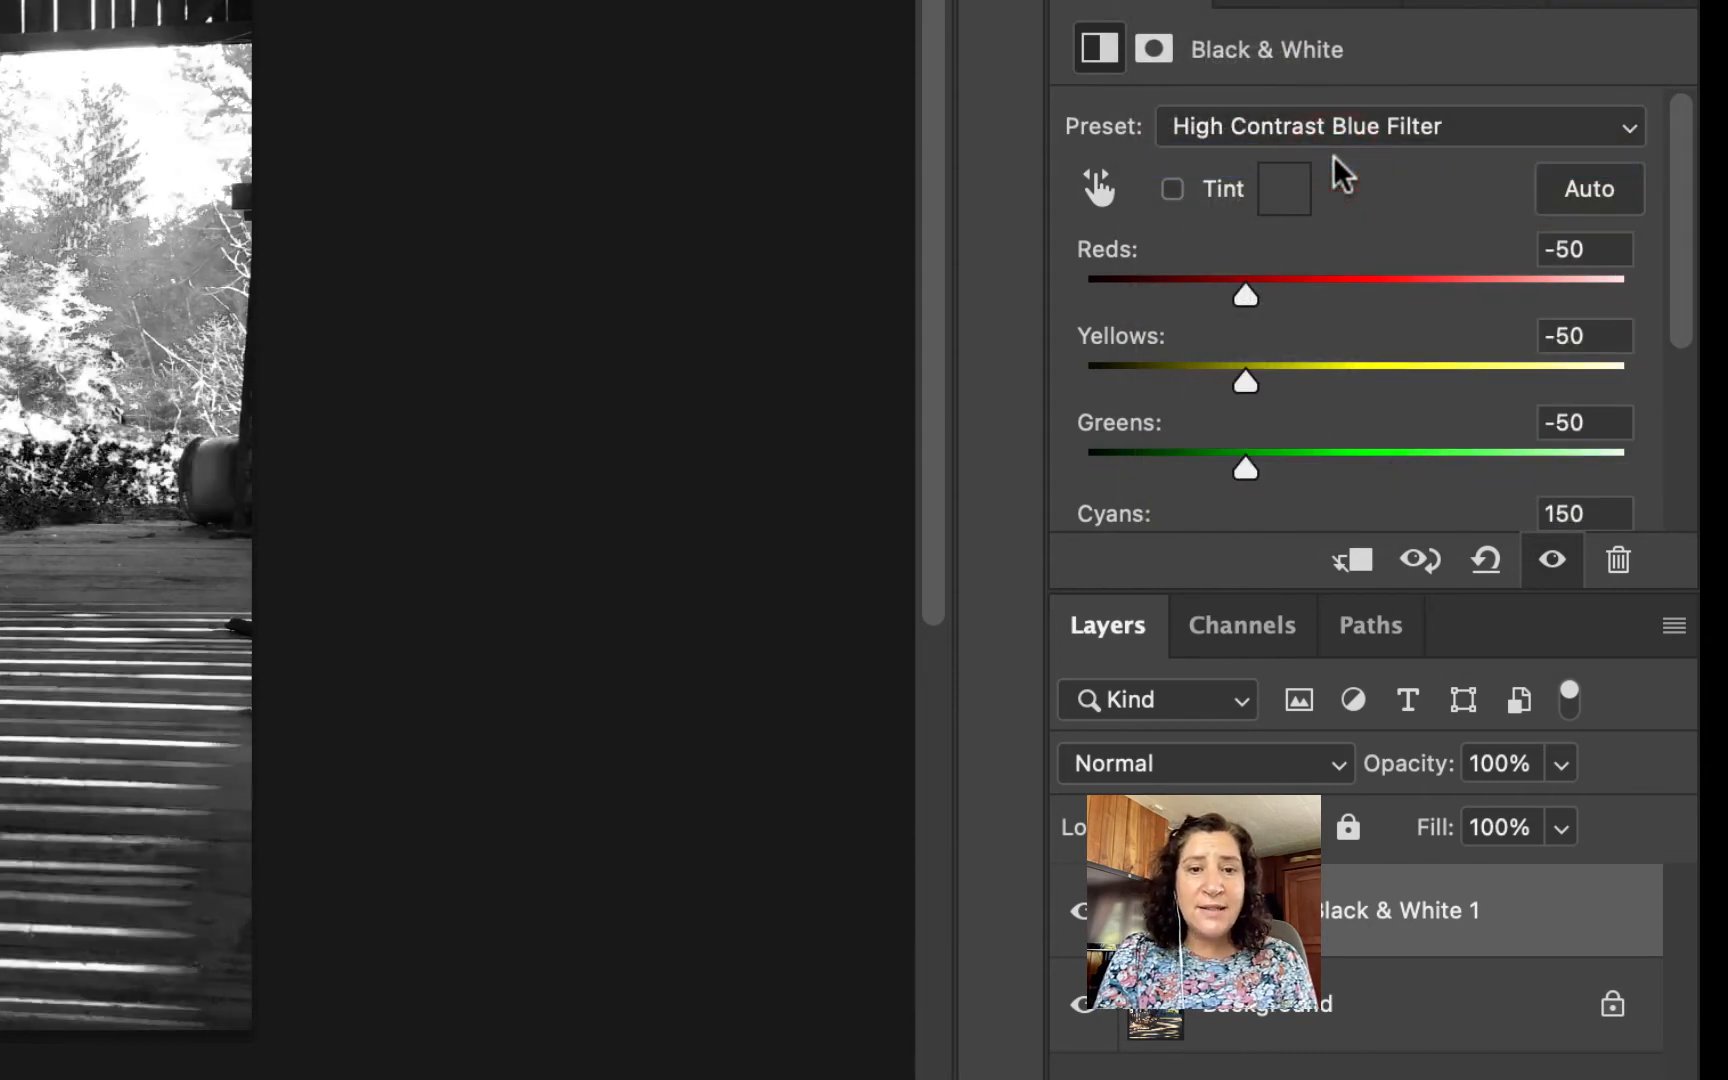
{"action": "left_click", "coordinate": [1334, 128]}
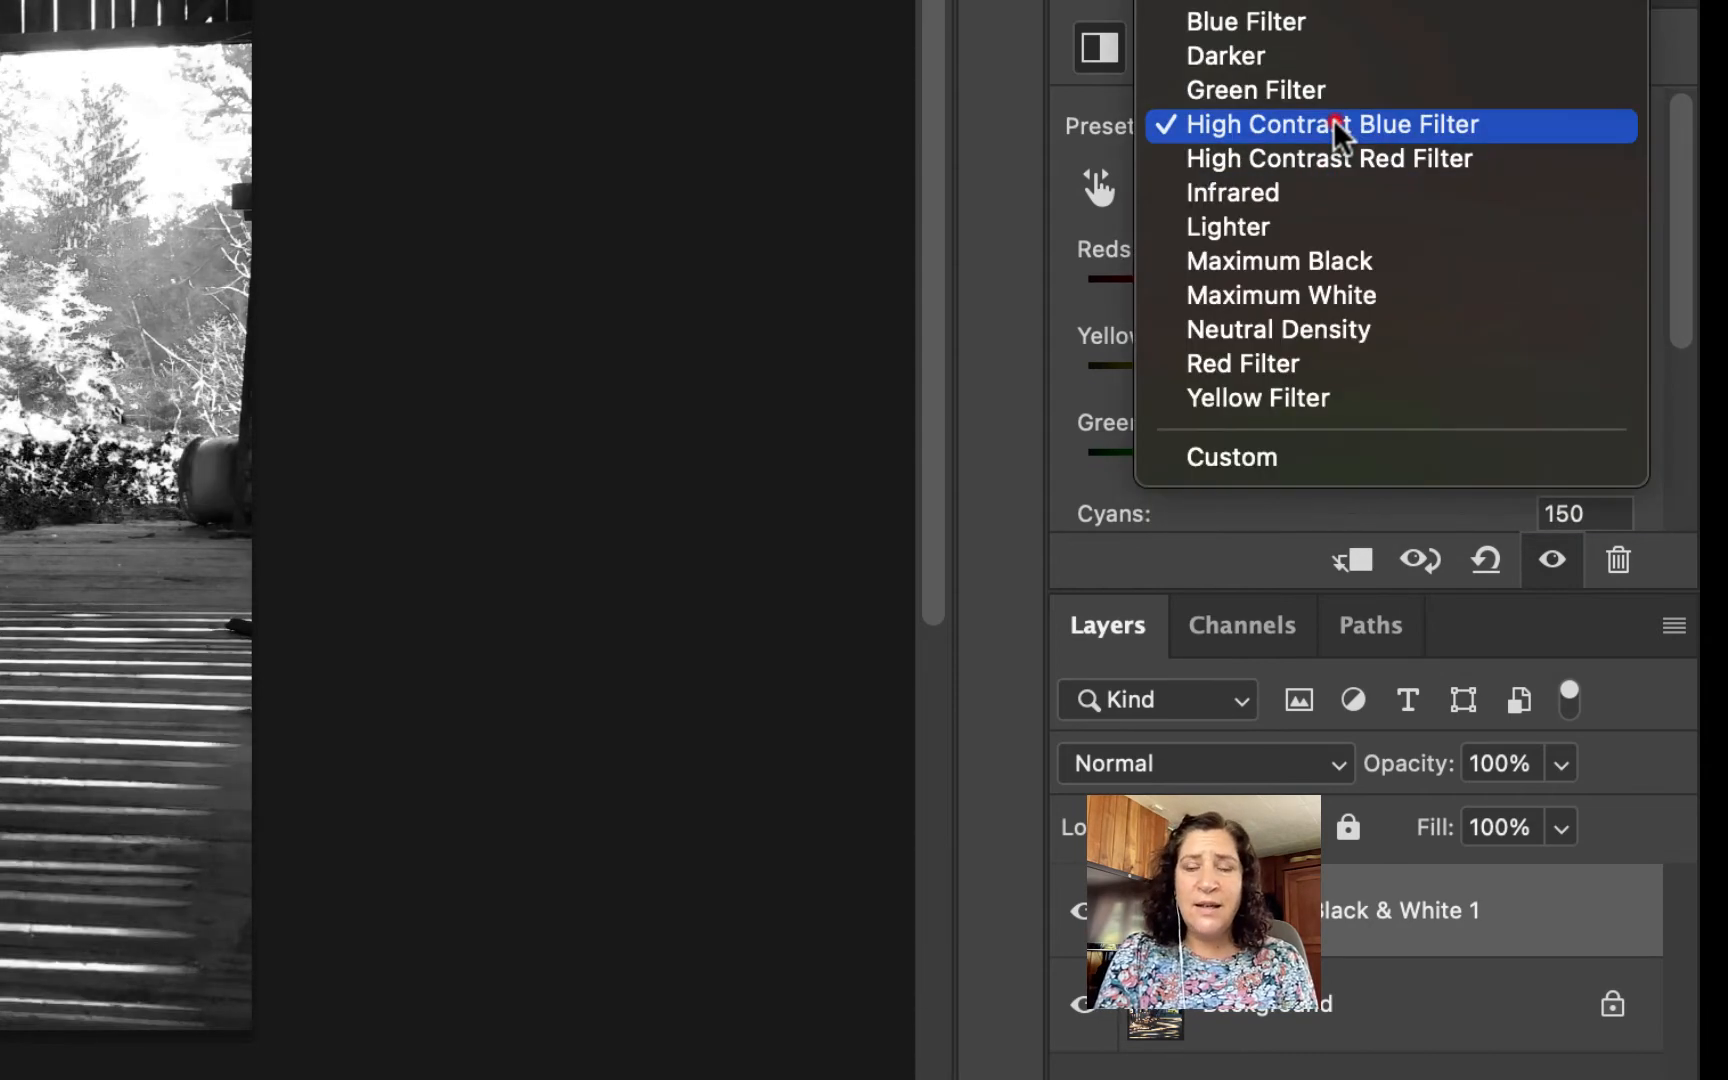
{"action": "left_click", "coordinate": [1331, 158]}
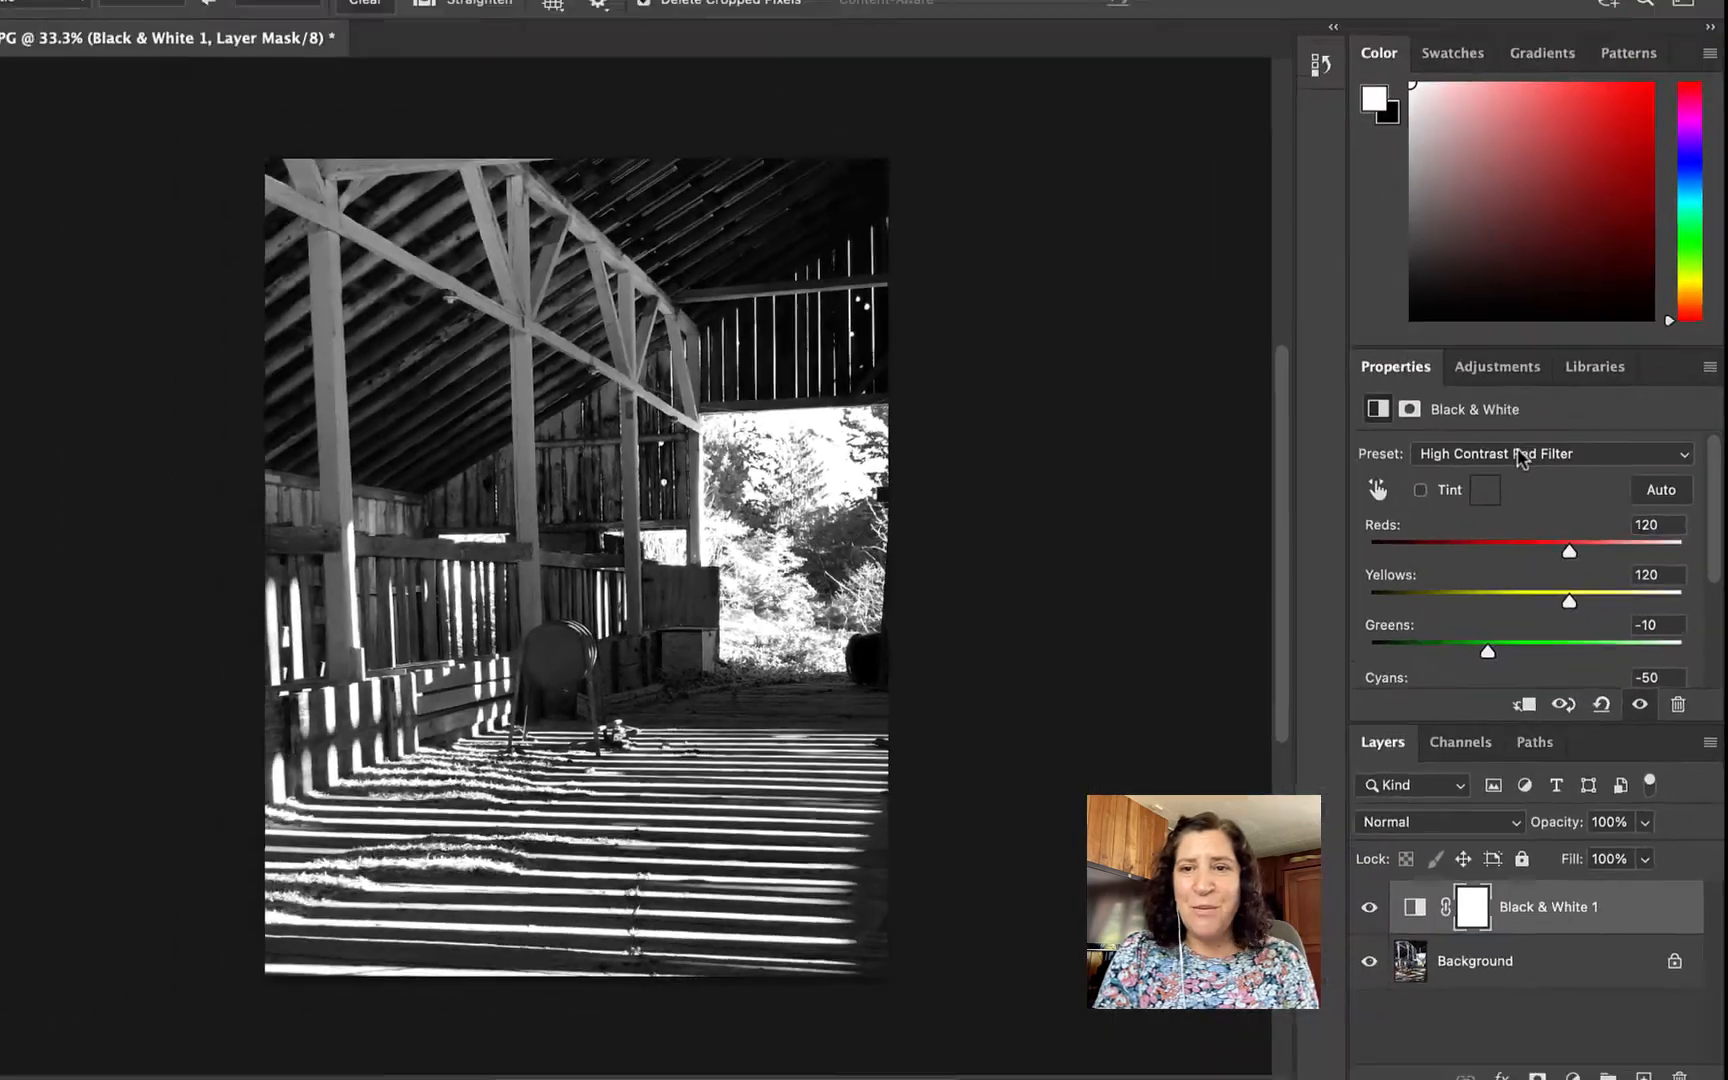
Try the Infrared, Lighter and Maximum Black presets on the Black & White adjustment, and return it to Default.
{"action": "left_click", "coordinate": [1343, 131]}
{"action": "left_click", "coordinate": [1534, 511]}
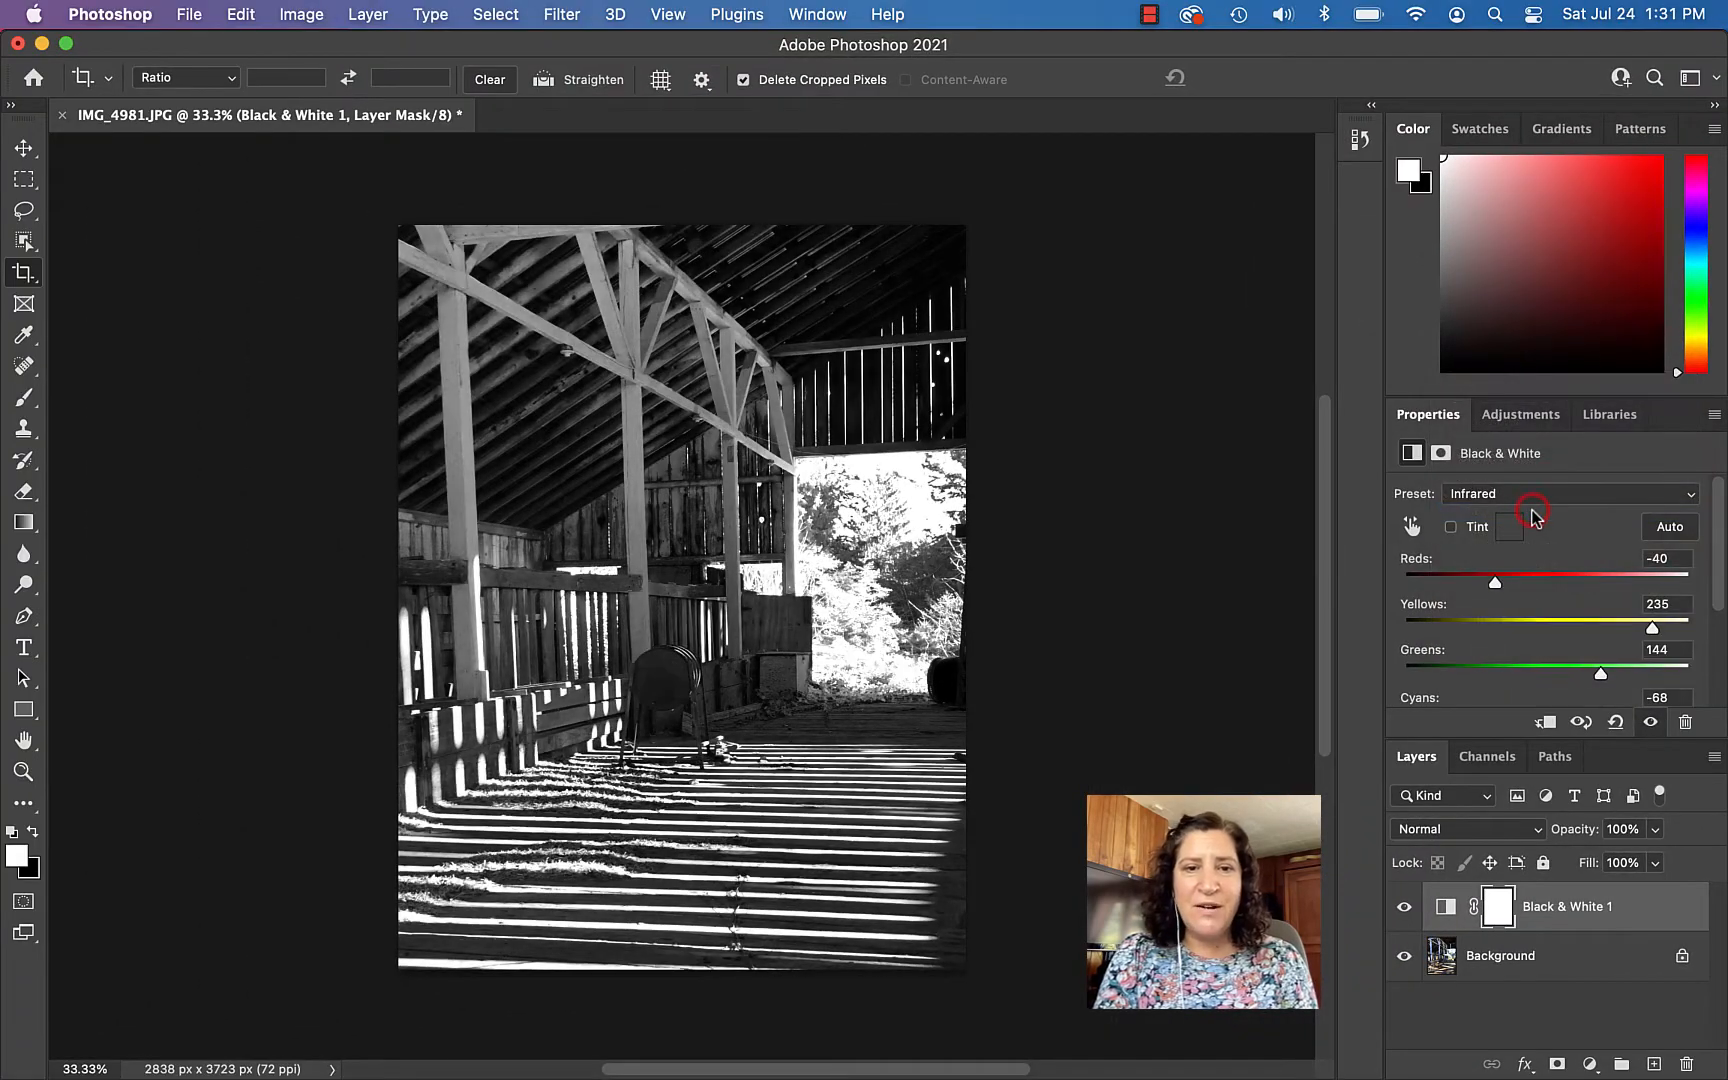
{"action": "left_click", "coordinate": [1536, 500]}
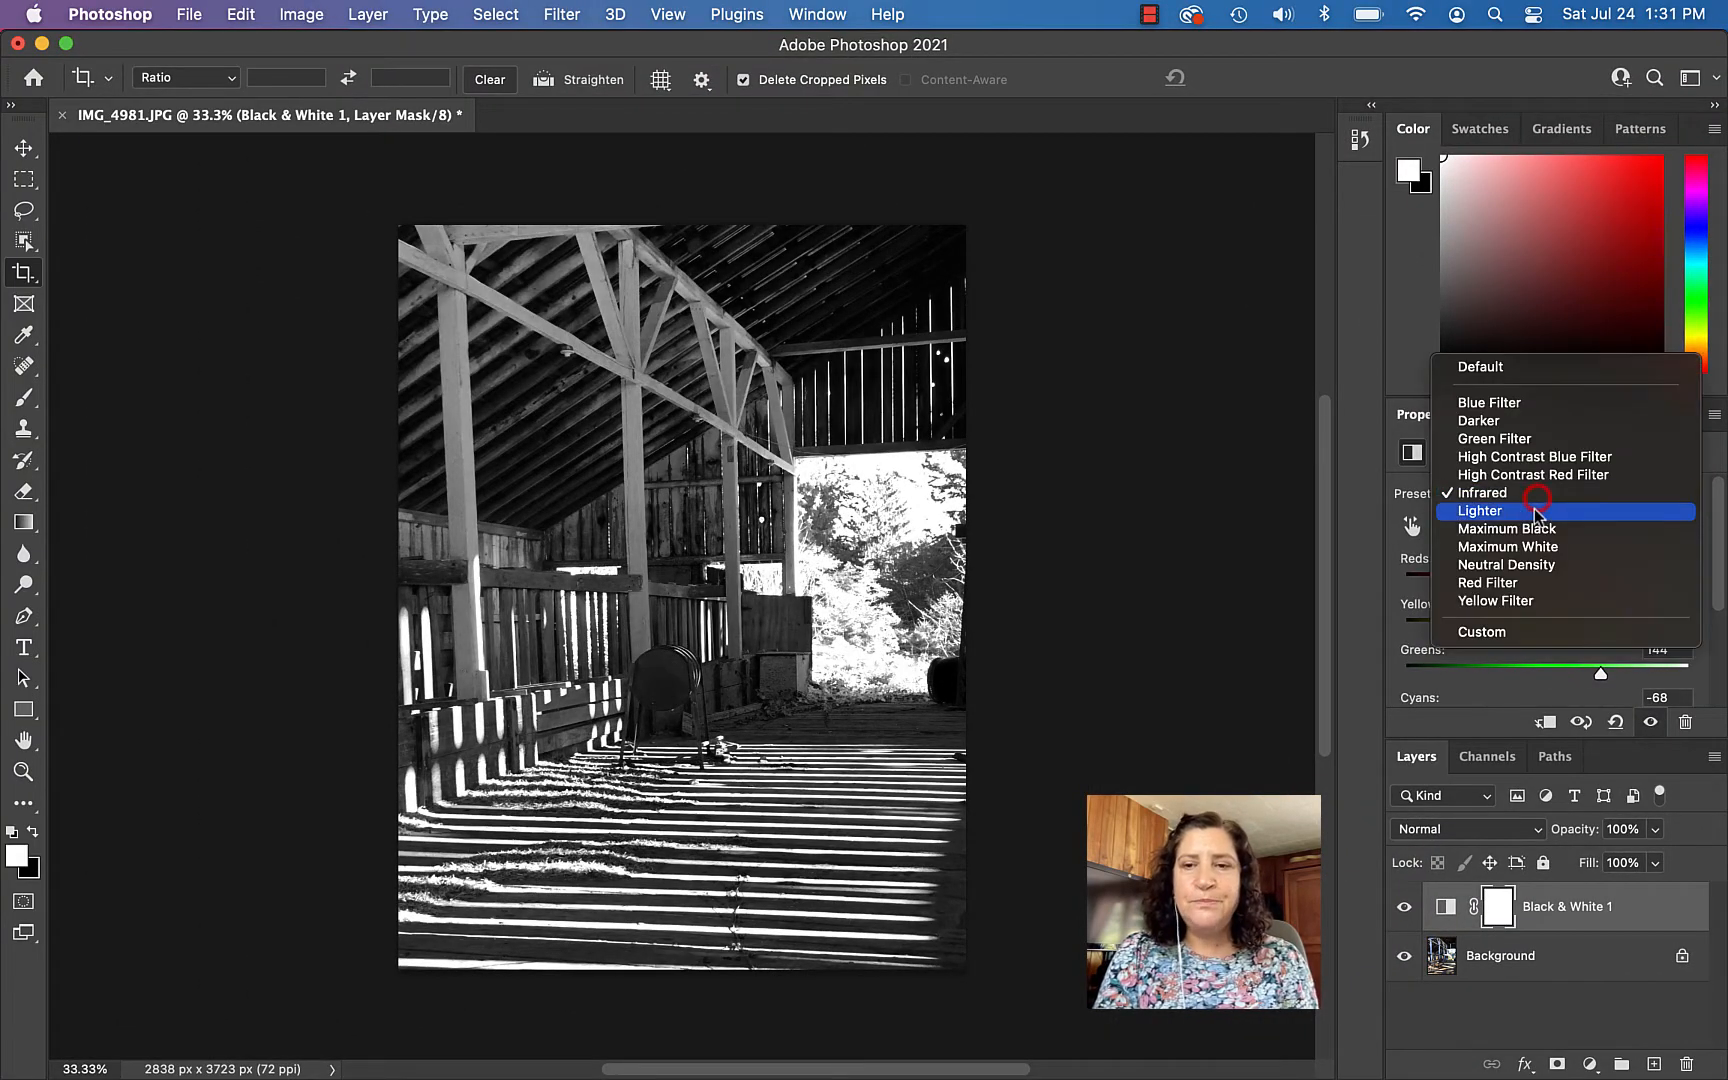
{"action": "left_click", "coordinate": [1535, 512]}
{"action": "left_click", "coordinate": [1537, 498]}
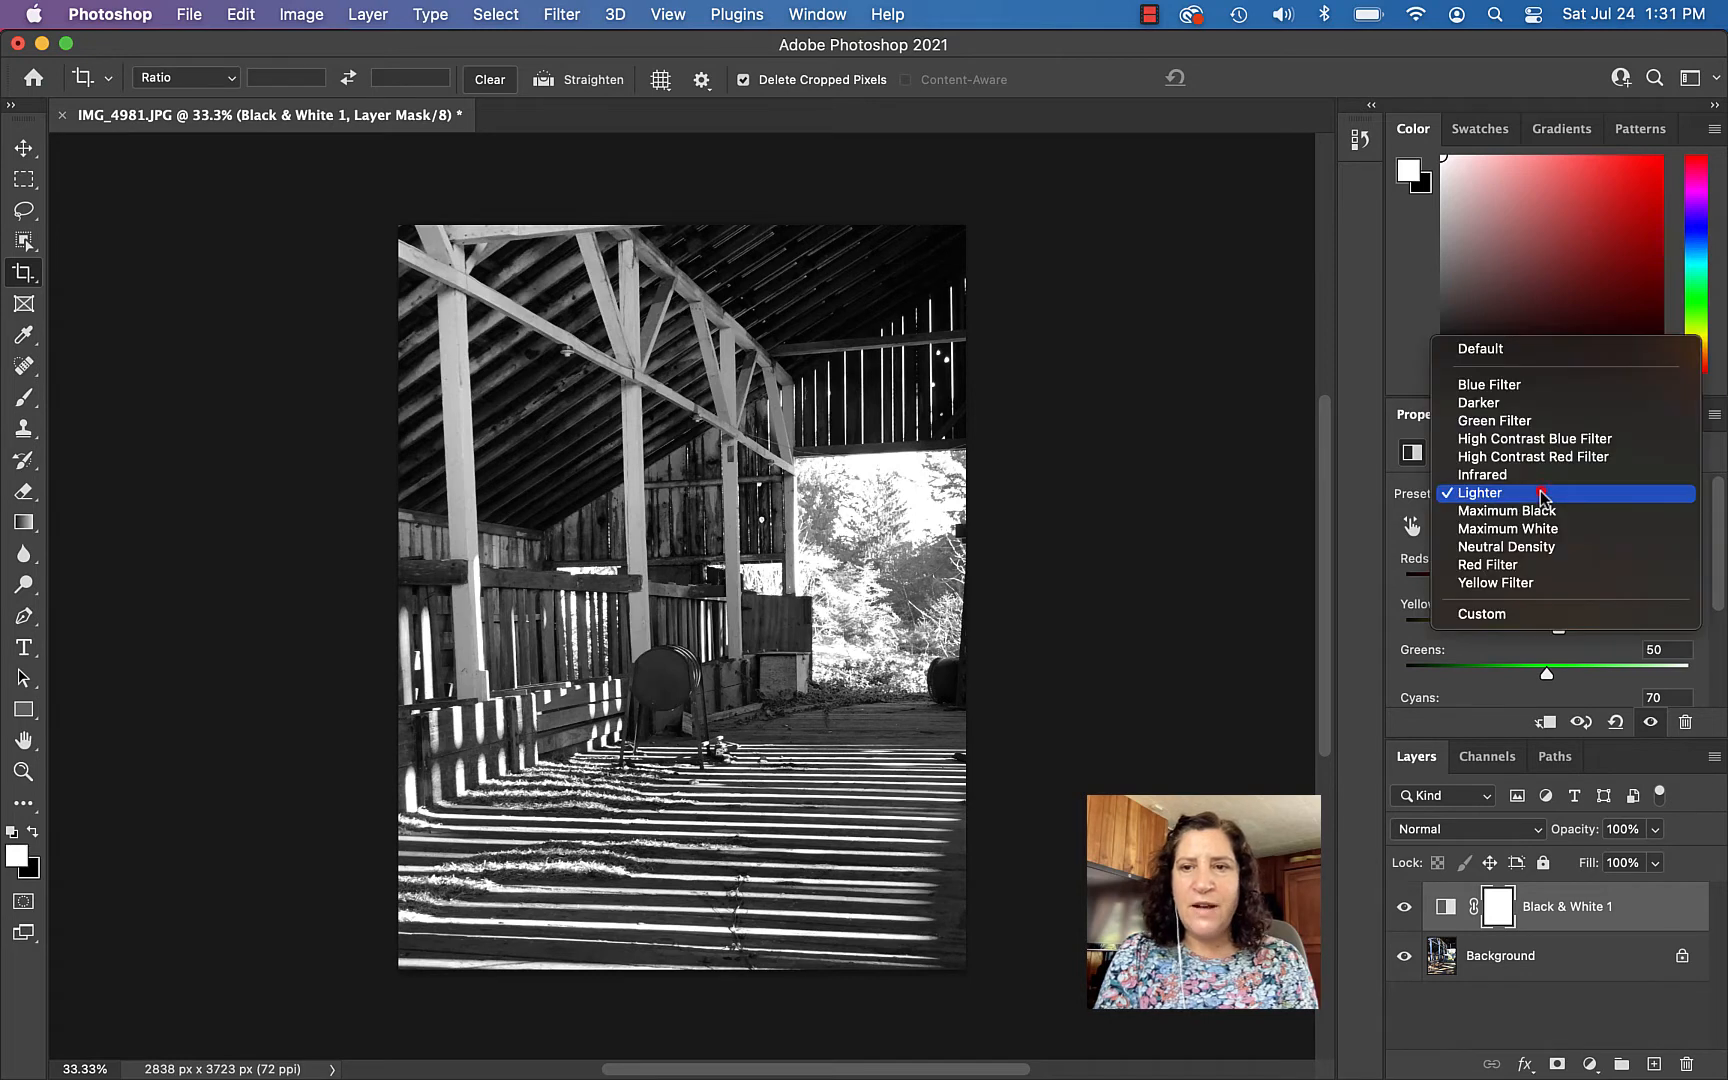
{"action": "left_click", "coordinate": [1541, 510]}
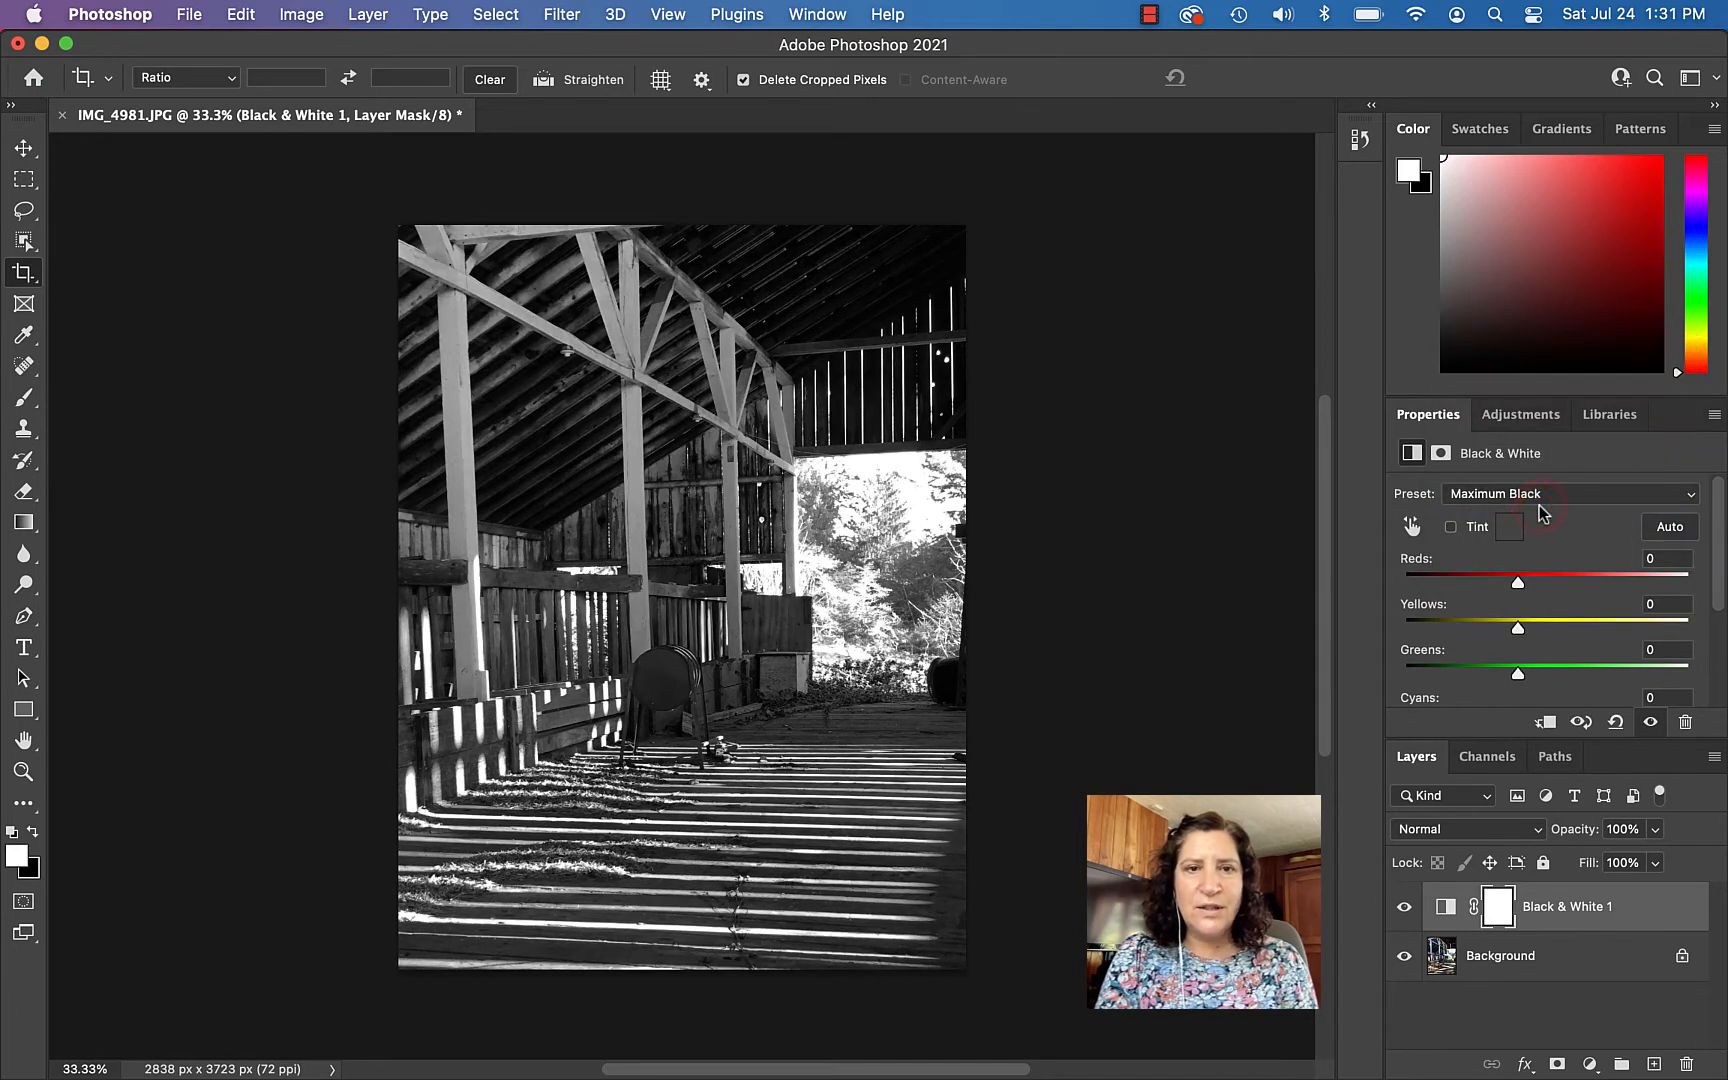
{"action": "left_click", "coordinate": [1539, 499]}
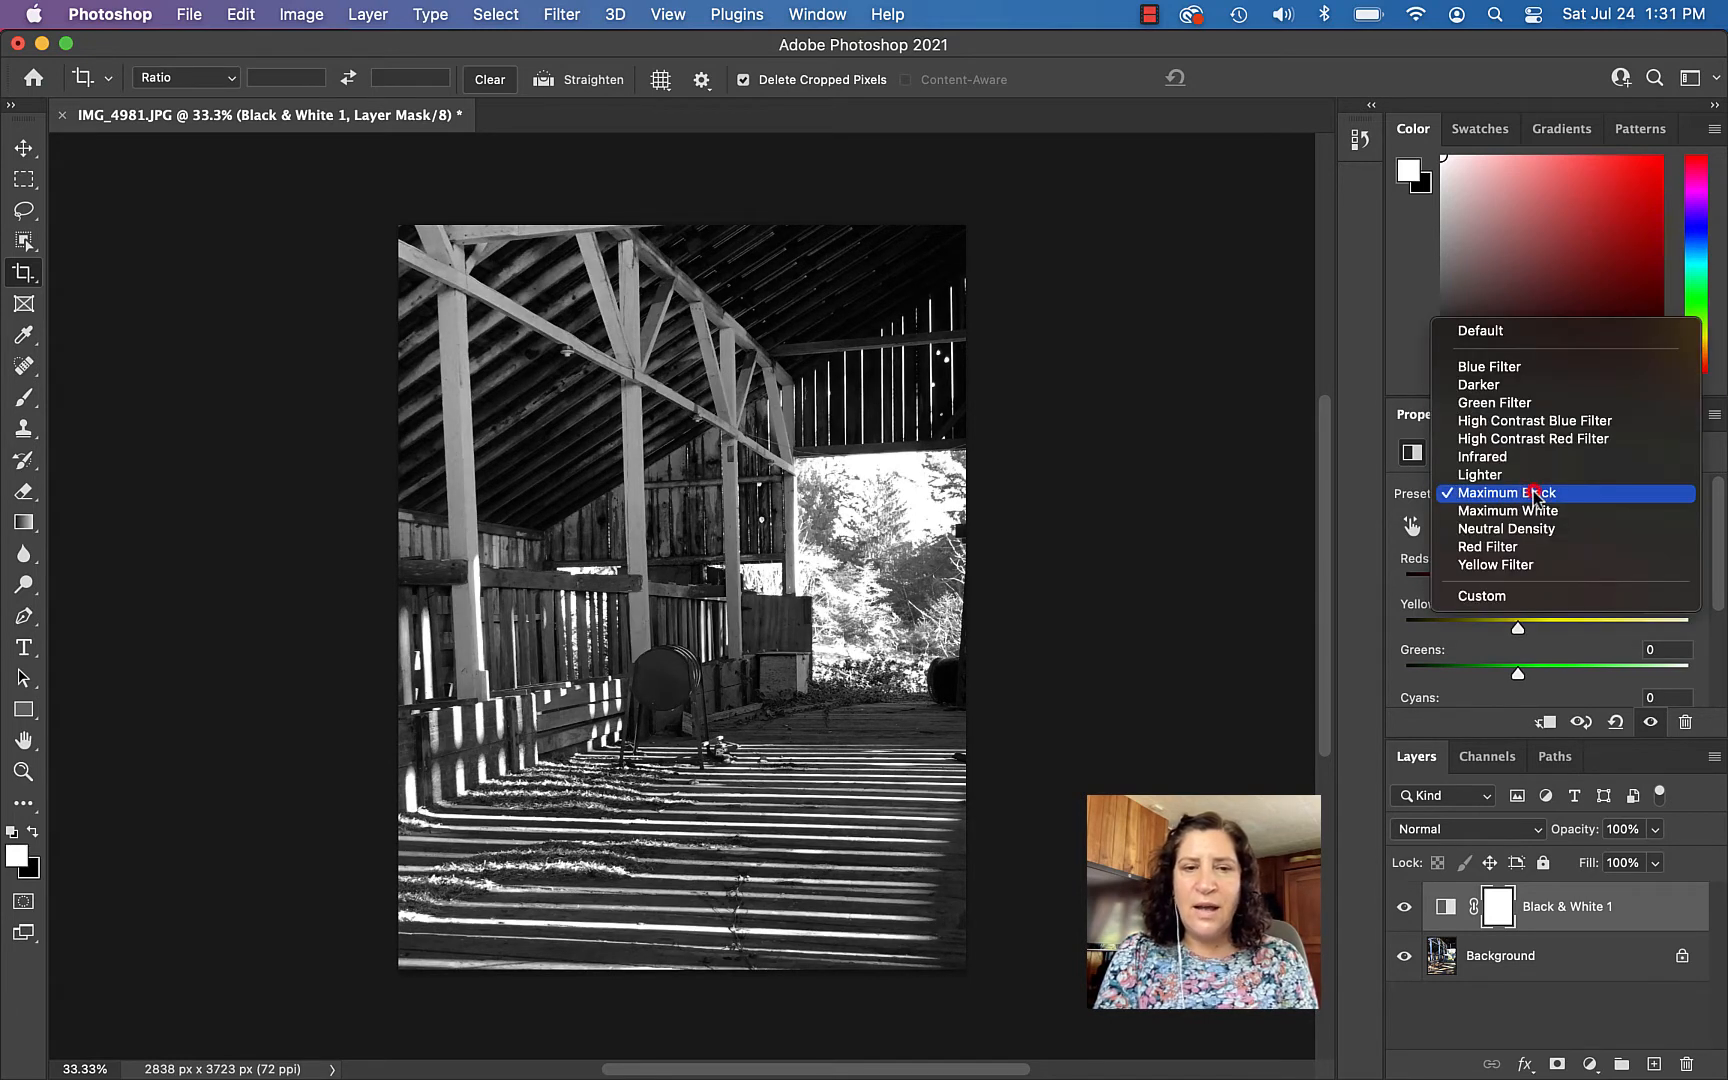
{"action": "left_click", "coordinate": [1527, 340]}
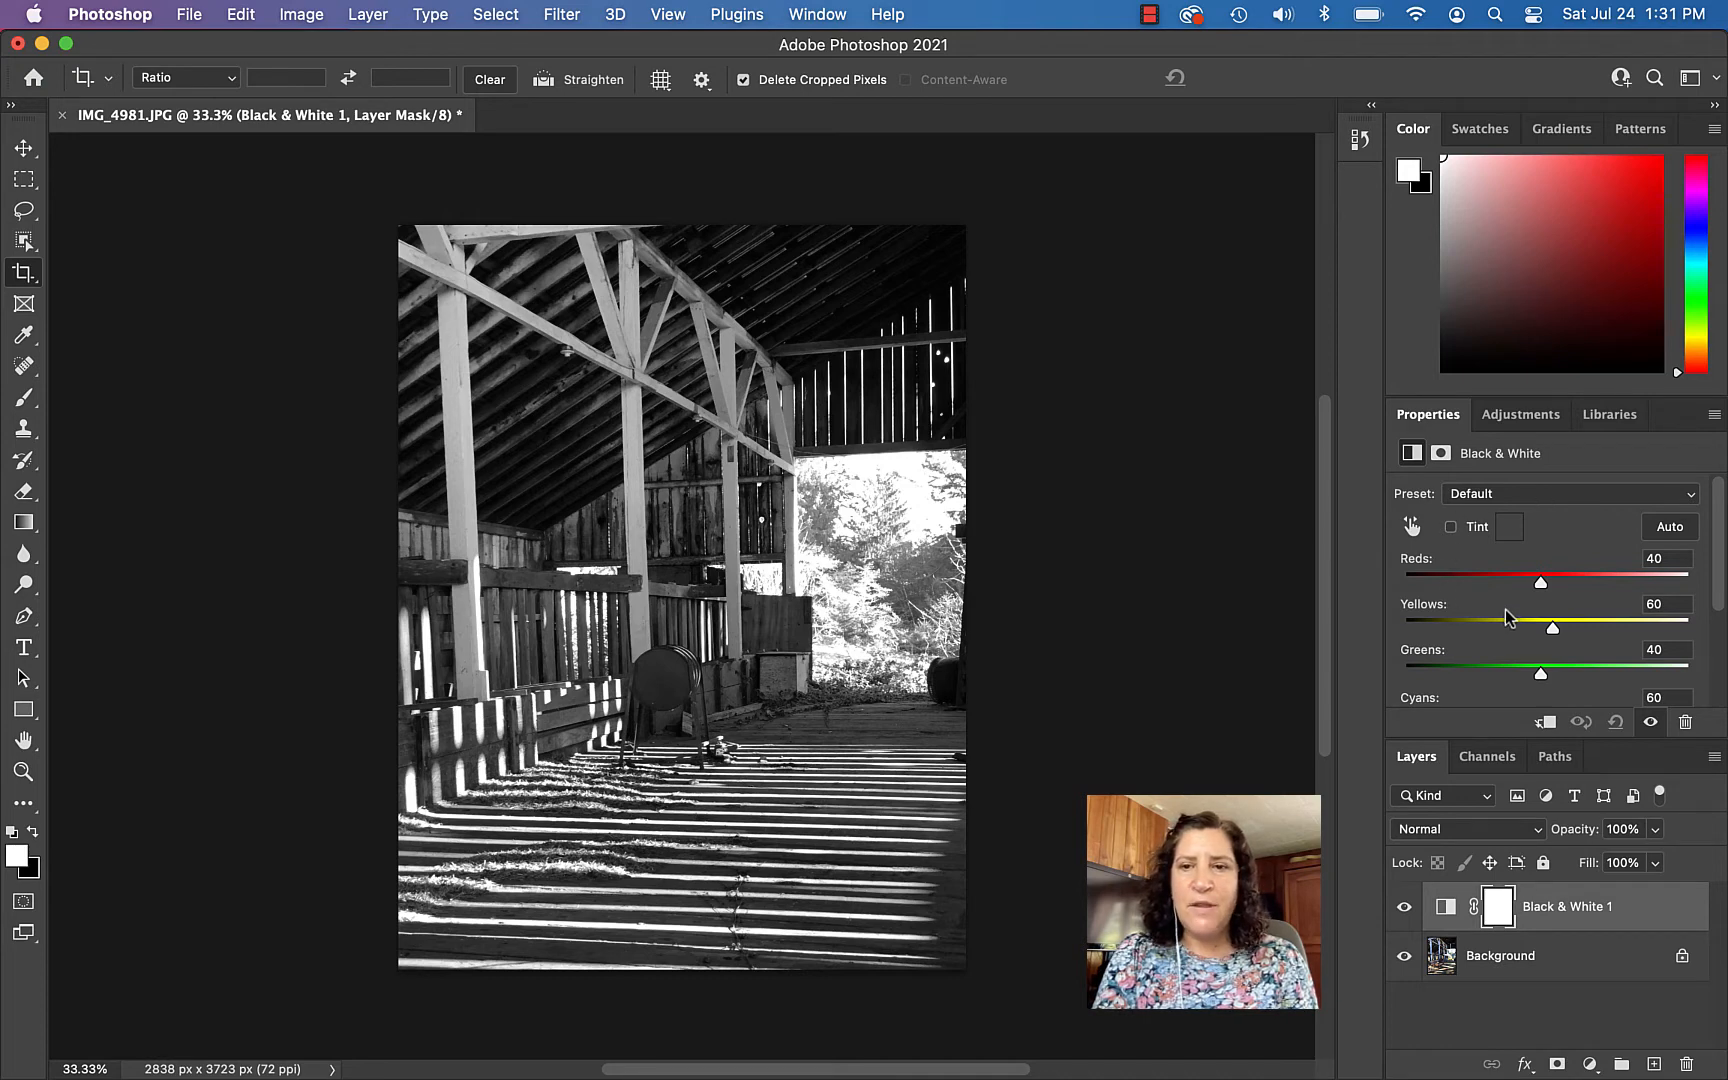
Adjust the Black & White layer's color values to Reds 124, Yellows 67 and Greens 52.
{"action": "left_click_drag", "start_coordinate": [1537, 584], "coordinate": [1588, 585]}
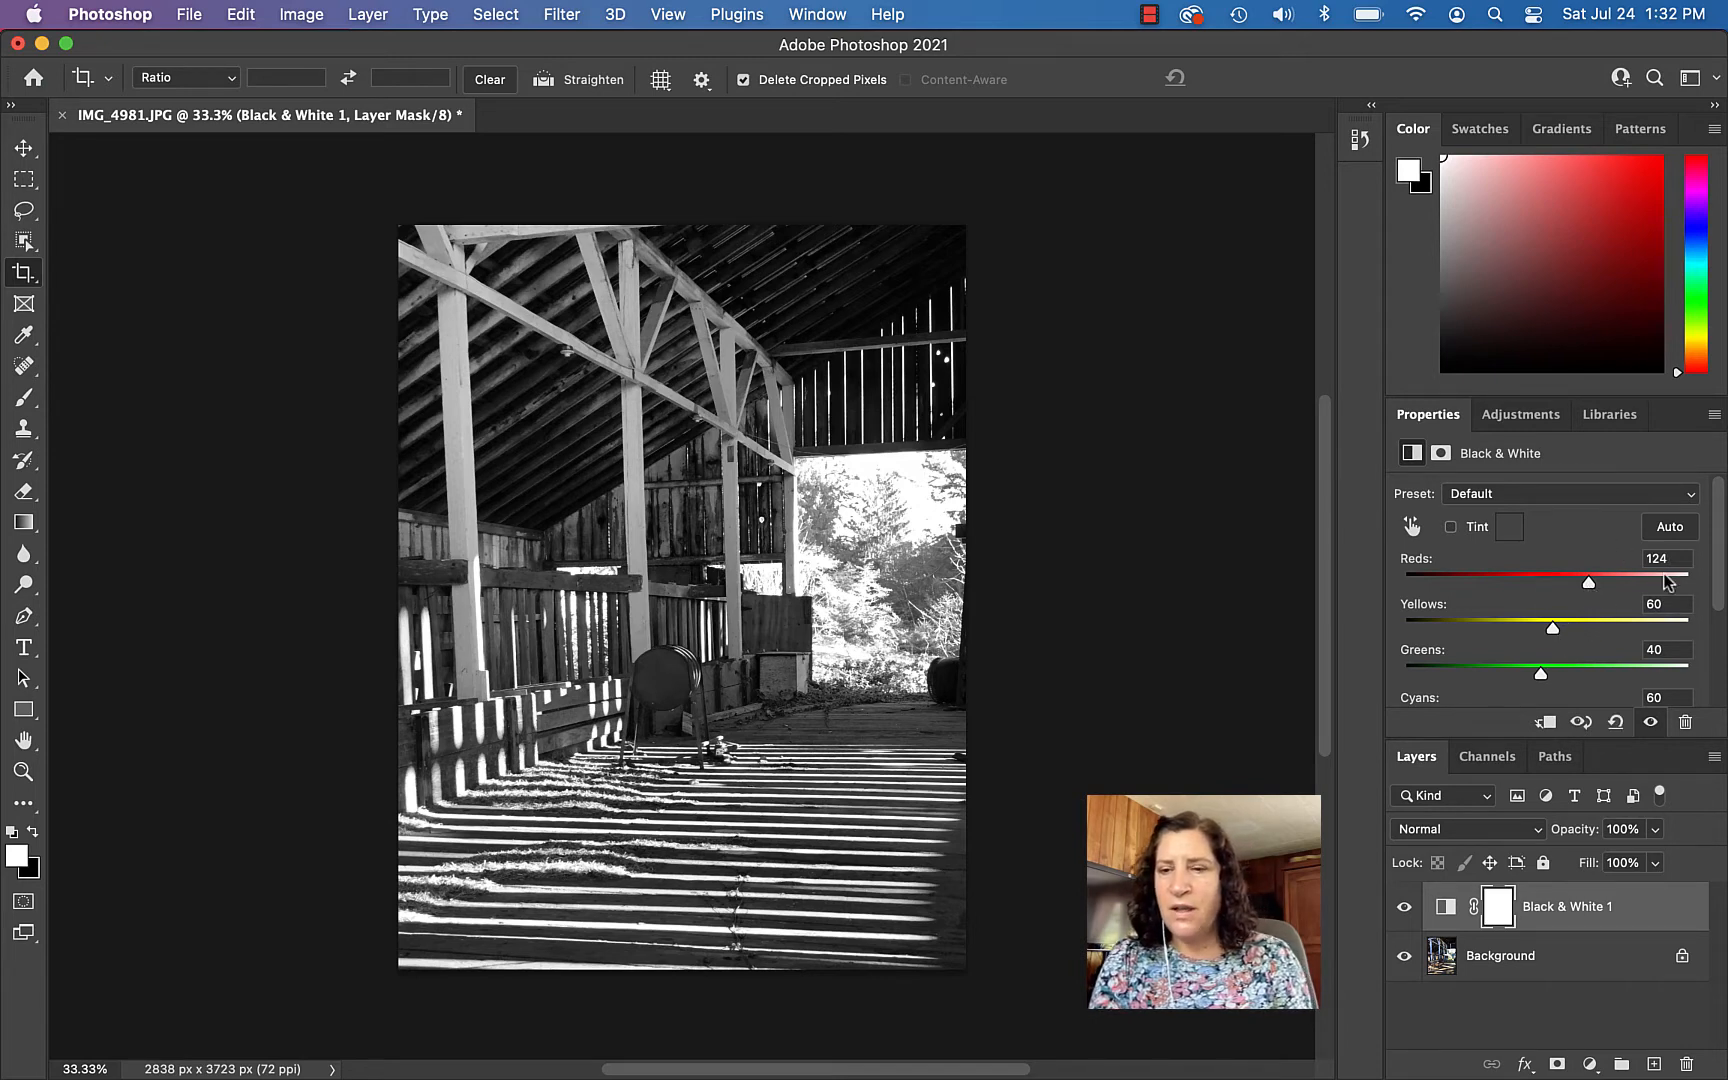
{"action": "left_click_drag", "start_coordinate": [1553, 628], "coordinate": [1549, 678]}
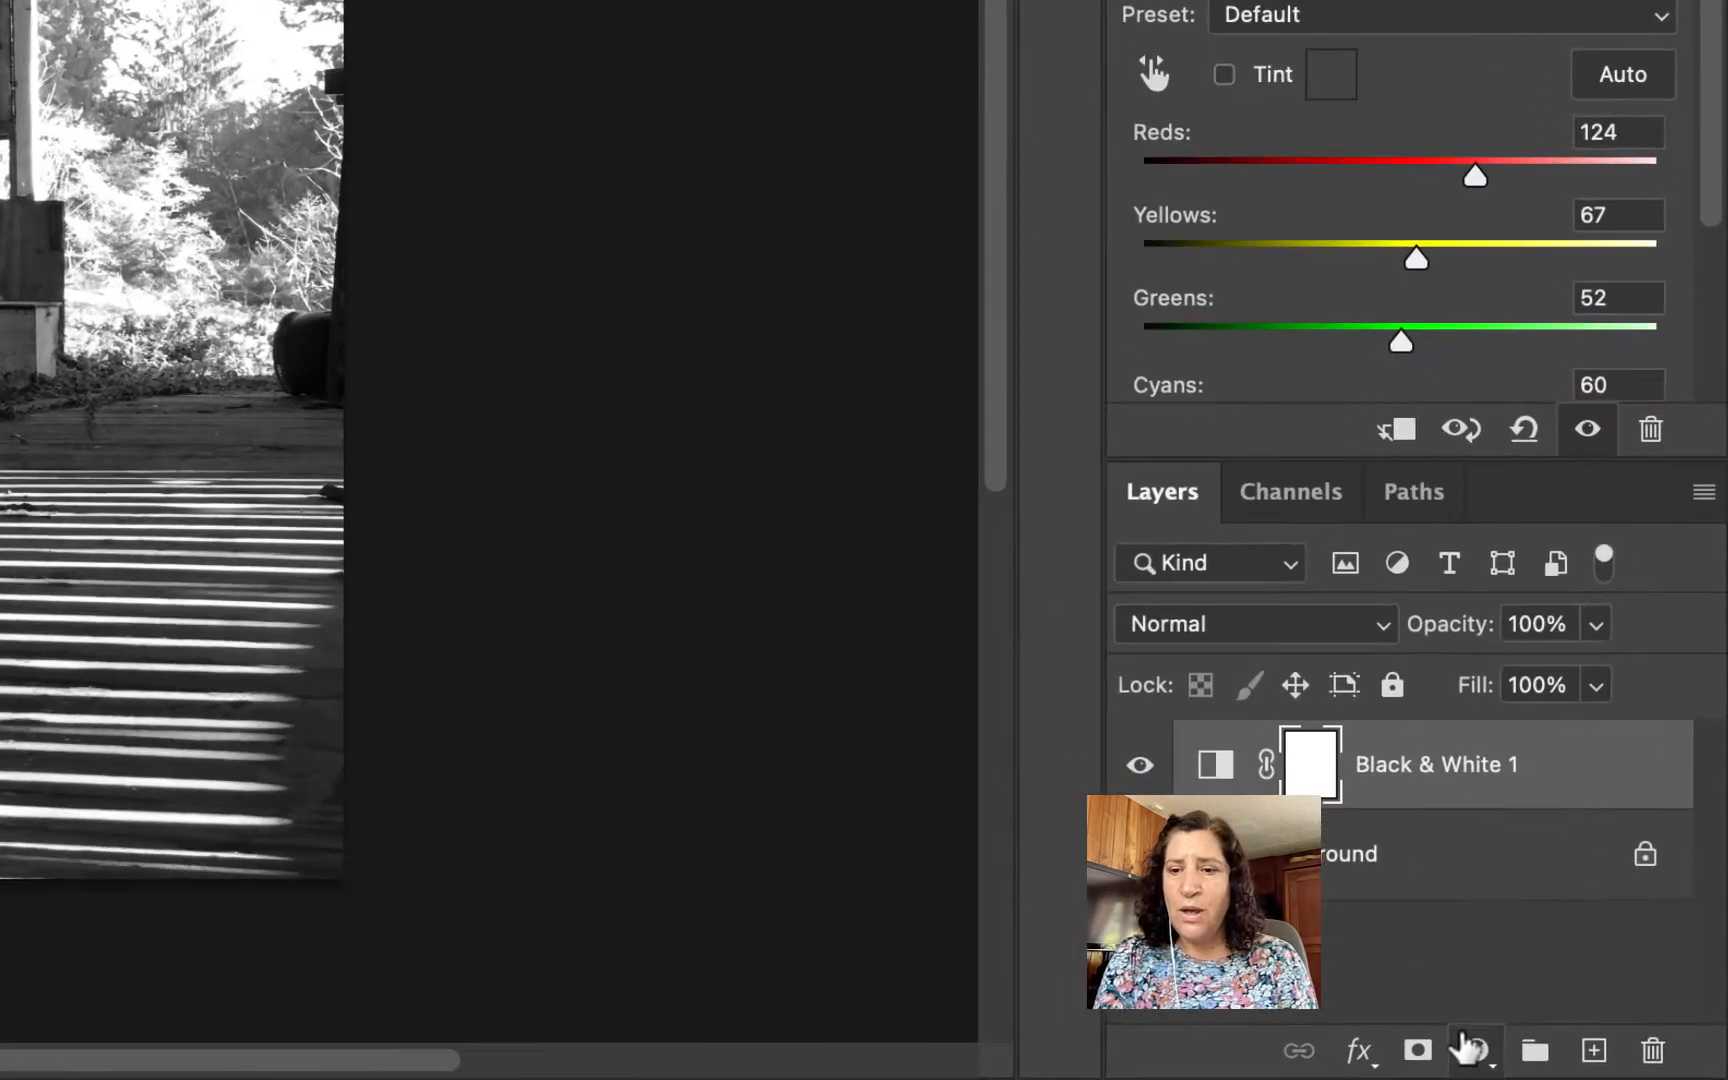
Add a Brightness/Contrast adjustment layer above the Black & White layer, try slight changes, and leave Brightness and Contrast at 0.
{"action": "left_click", "coordinate": [1589, 1064]}
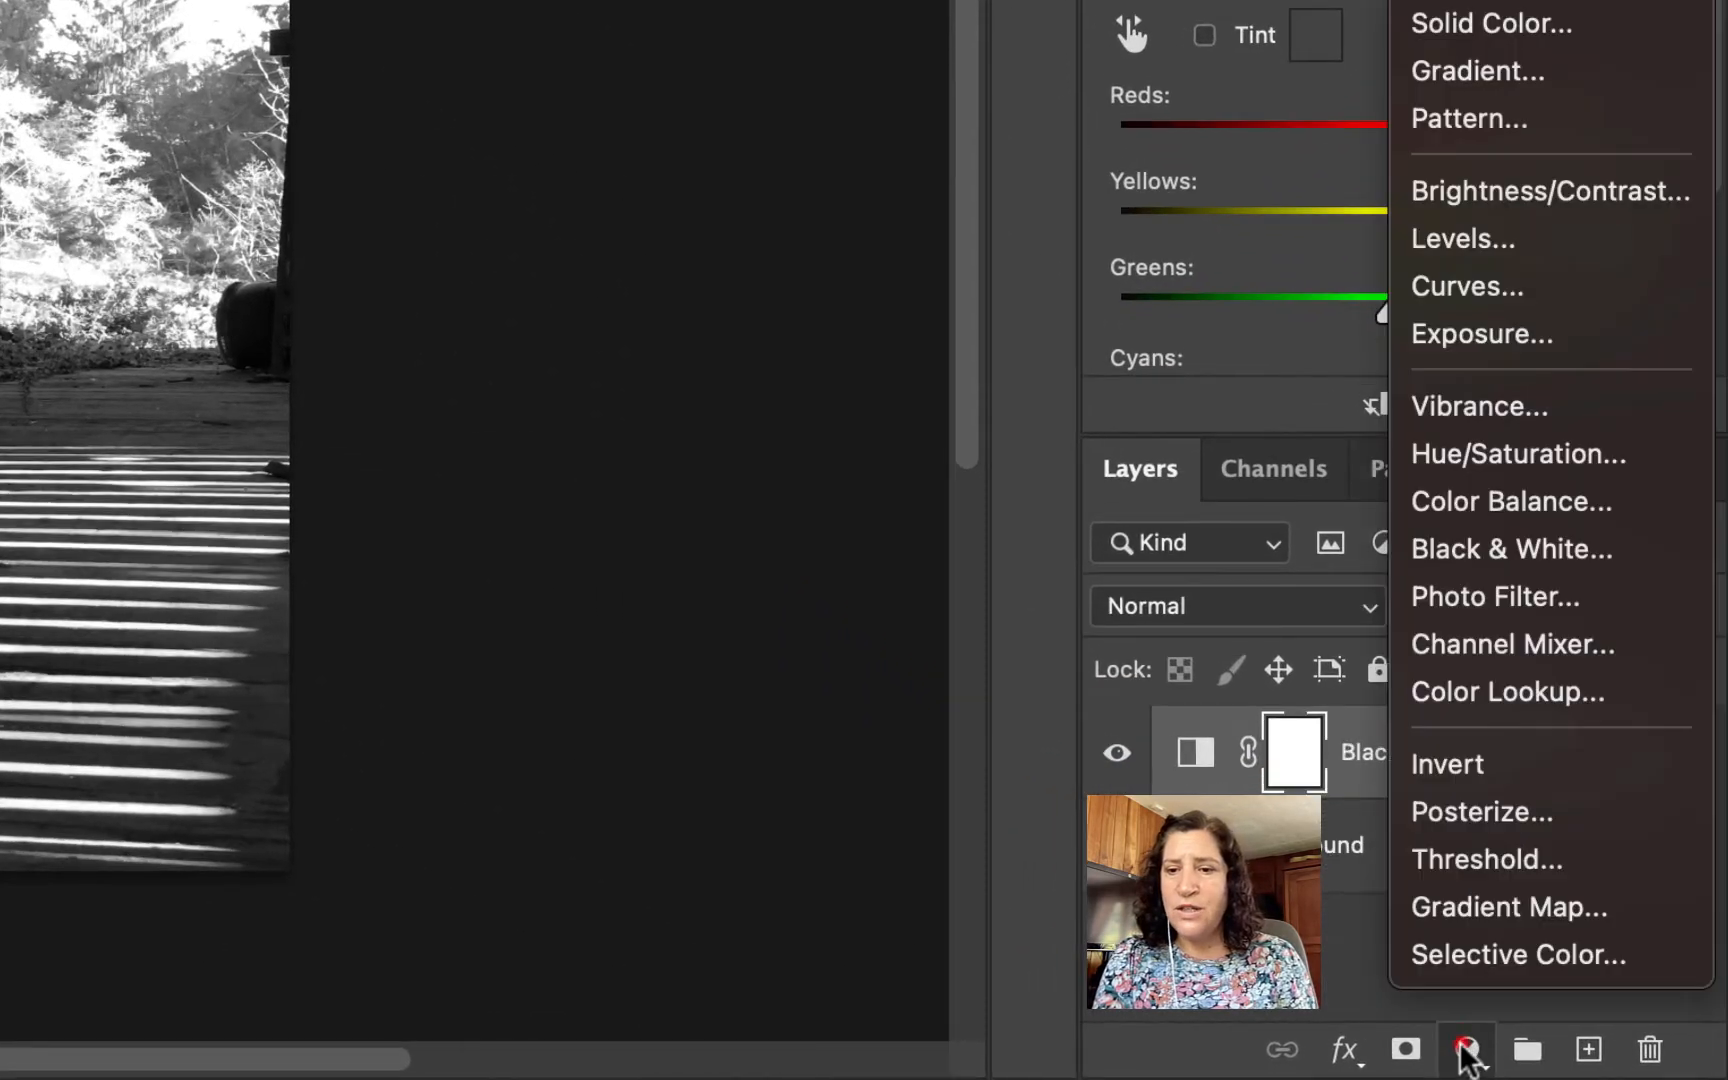
{"action": "left_click", "coordinate": [1622, 205]}
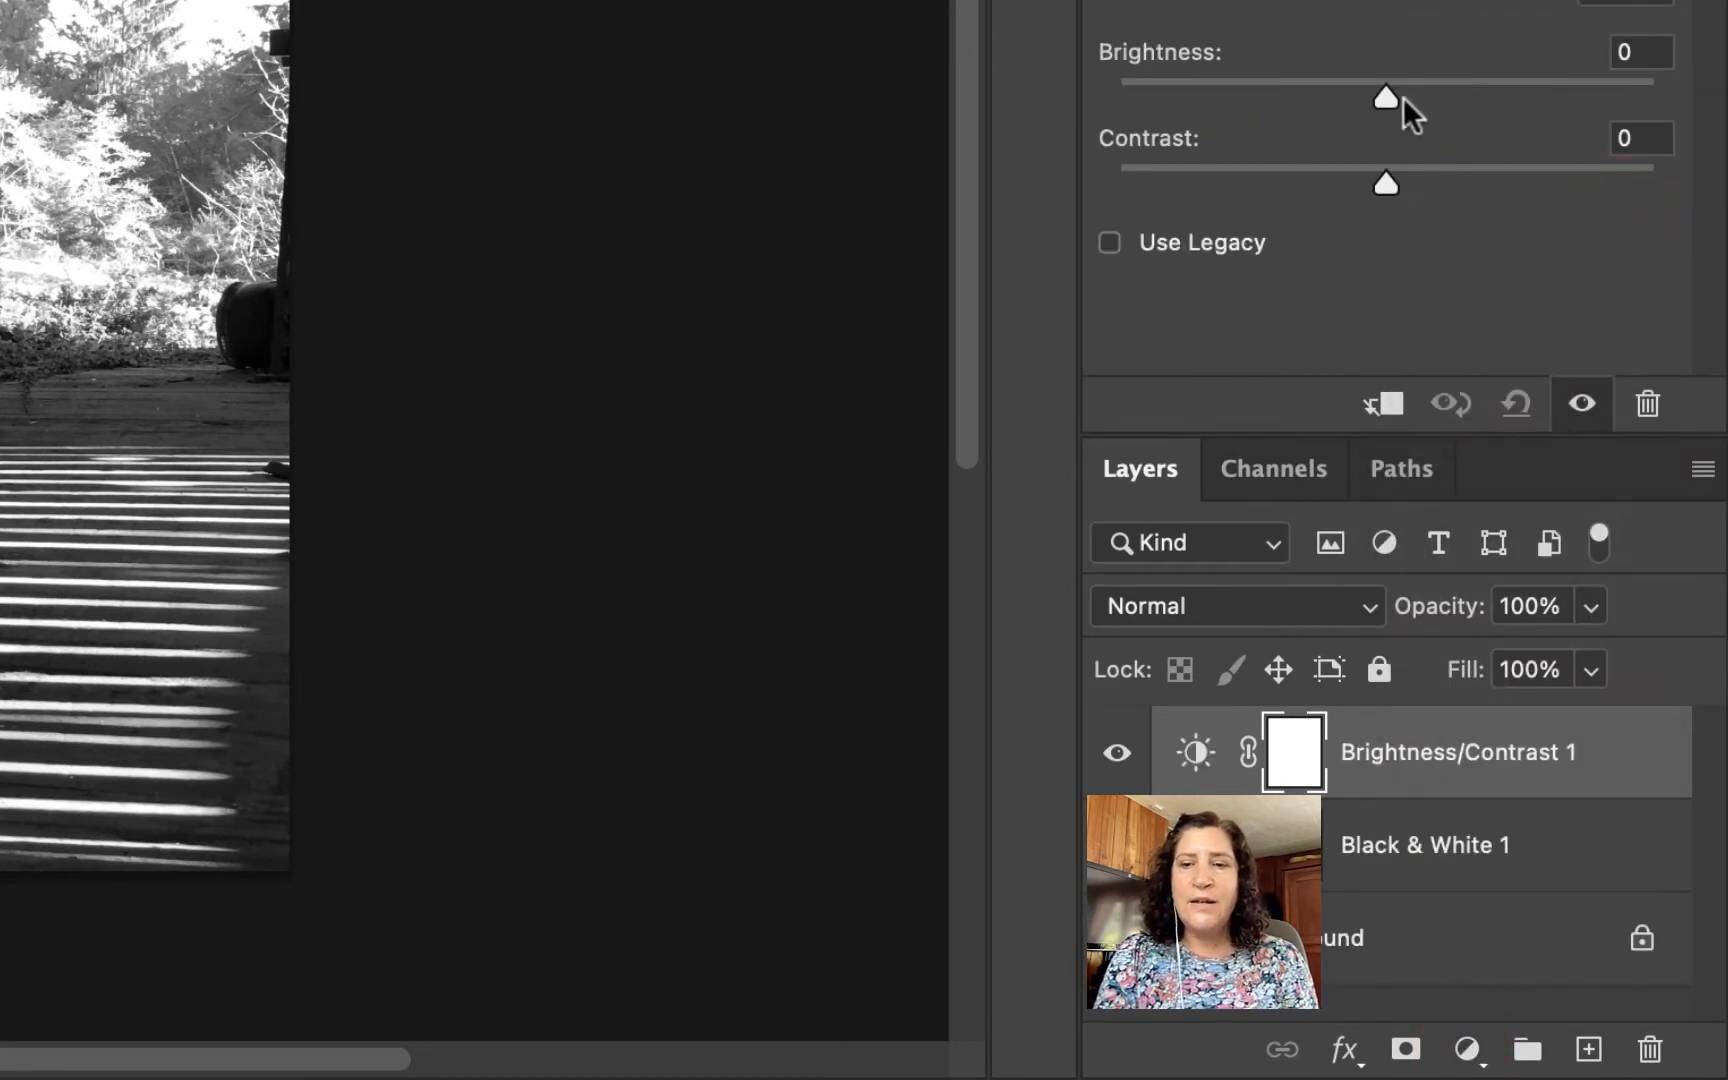
{"action": "mouse_move", "coordinate": [1390, 92]}
{"action": "left_mouse_down"}
{"action": "mouse_move", "coordinate": [1436, 86]}
{"action": "mouse_move", "coordinate": [1386, 86]}
{"action": "left_mouse_up"}
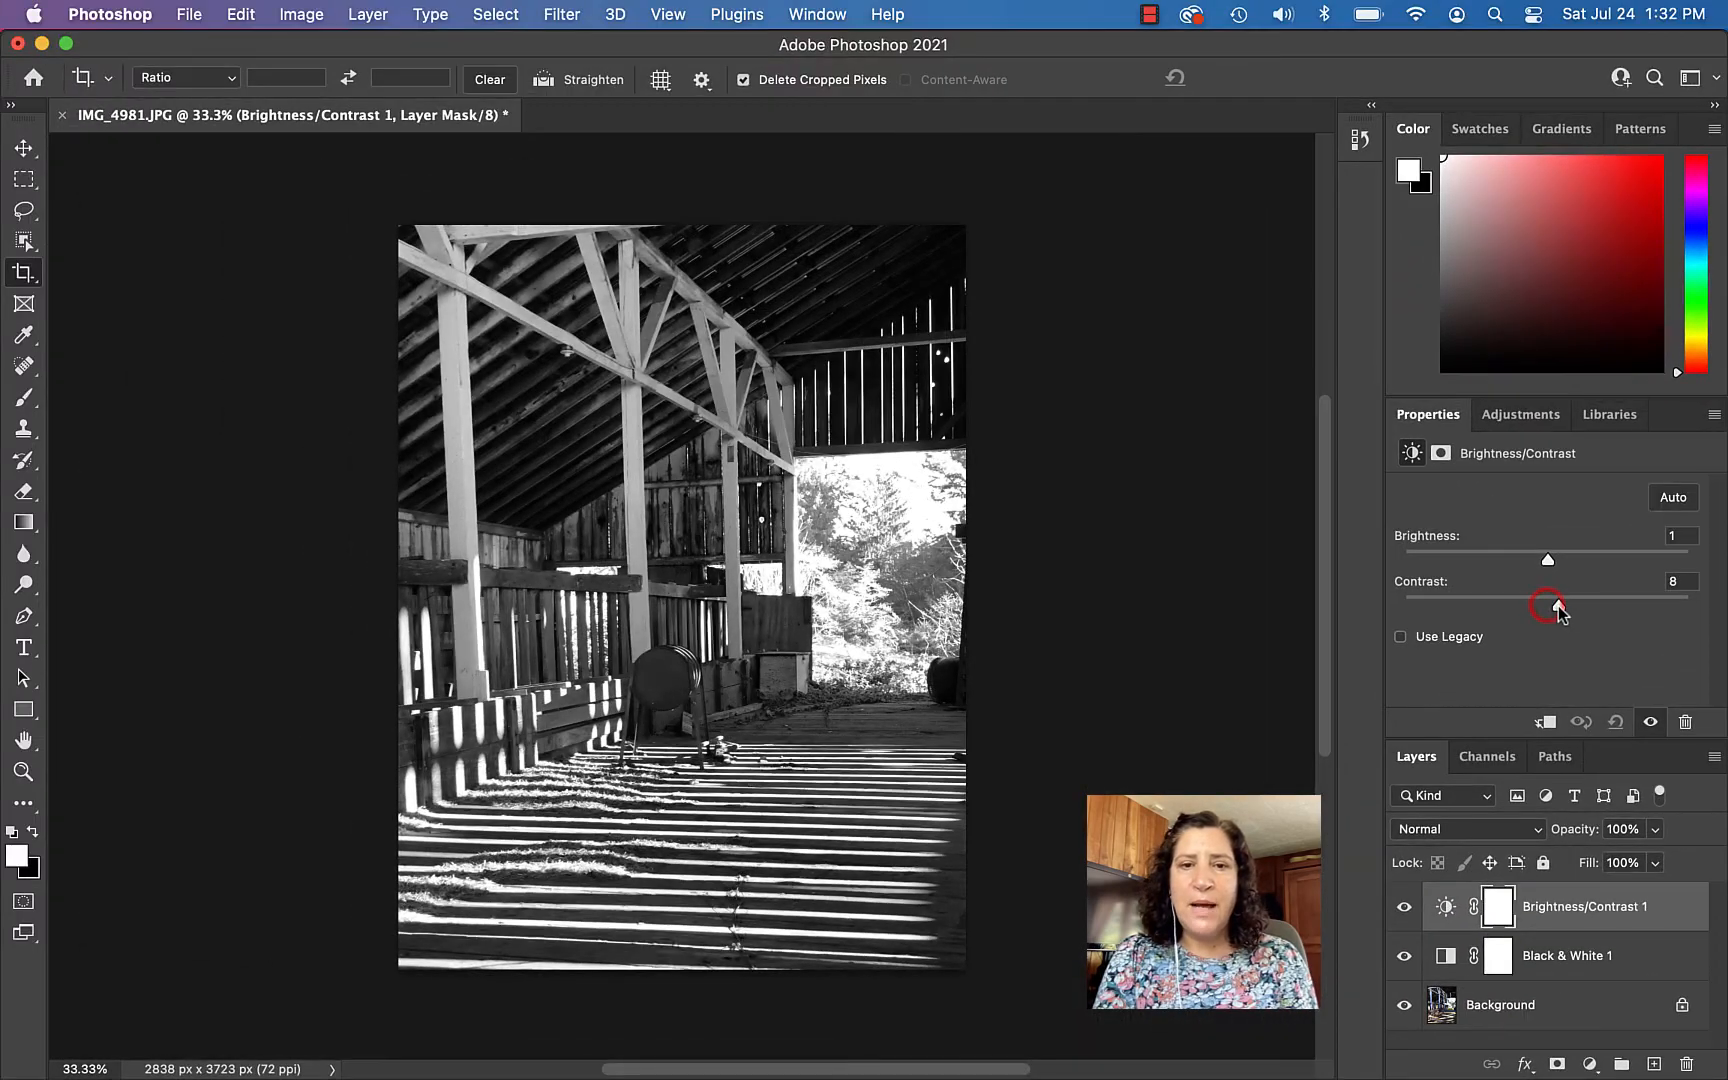
{"action": "left_click_drag", "start_coordinate": [1560, 611], "coordinate": [1548, 611]}
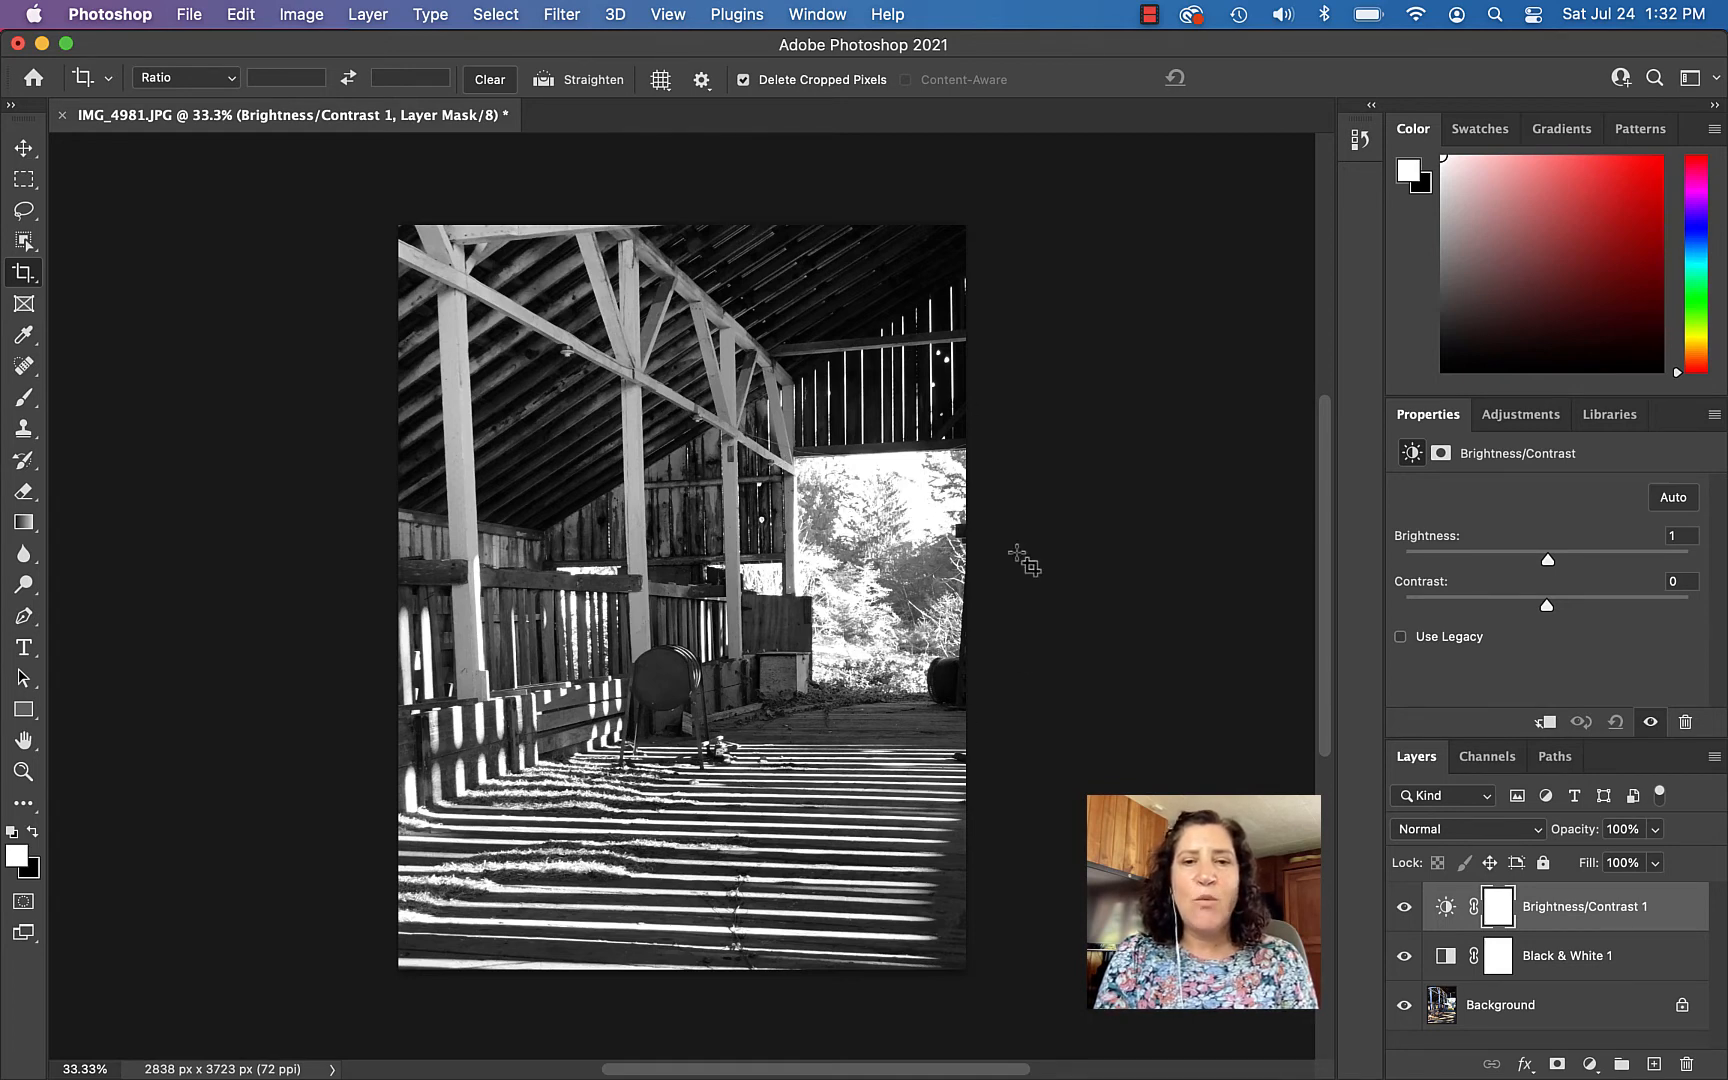
{"action": "mouse_move", "coordinate": [1548, 562]}
{"action": "left_mouse_down"}
{"action": "mouse_move", "coordinate": [1448, 566]}
{"action": "mouse_move", "coordinate": [1546, 572]}
{"action": "left_mouse_up"}
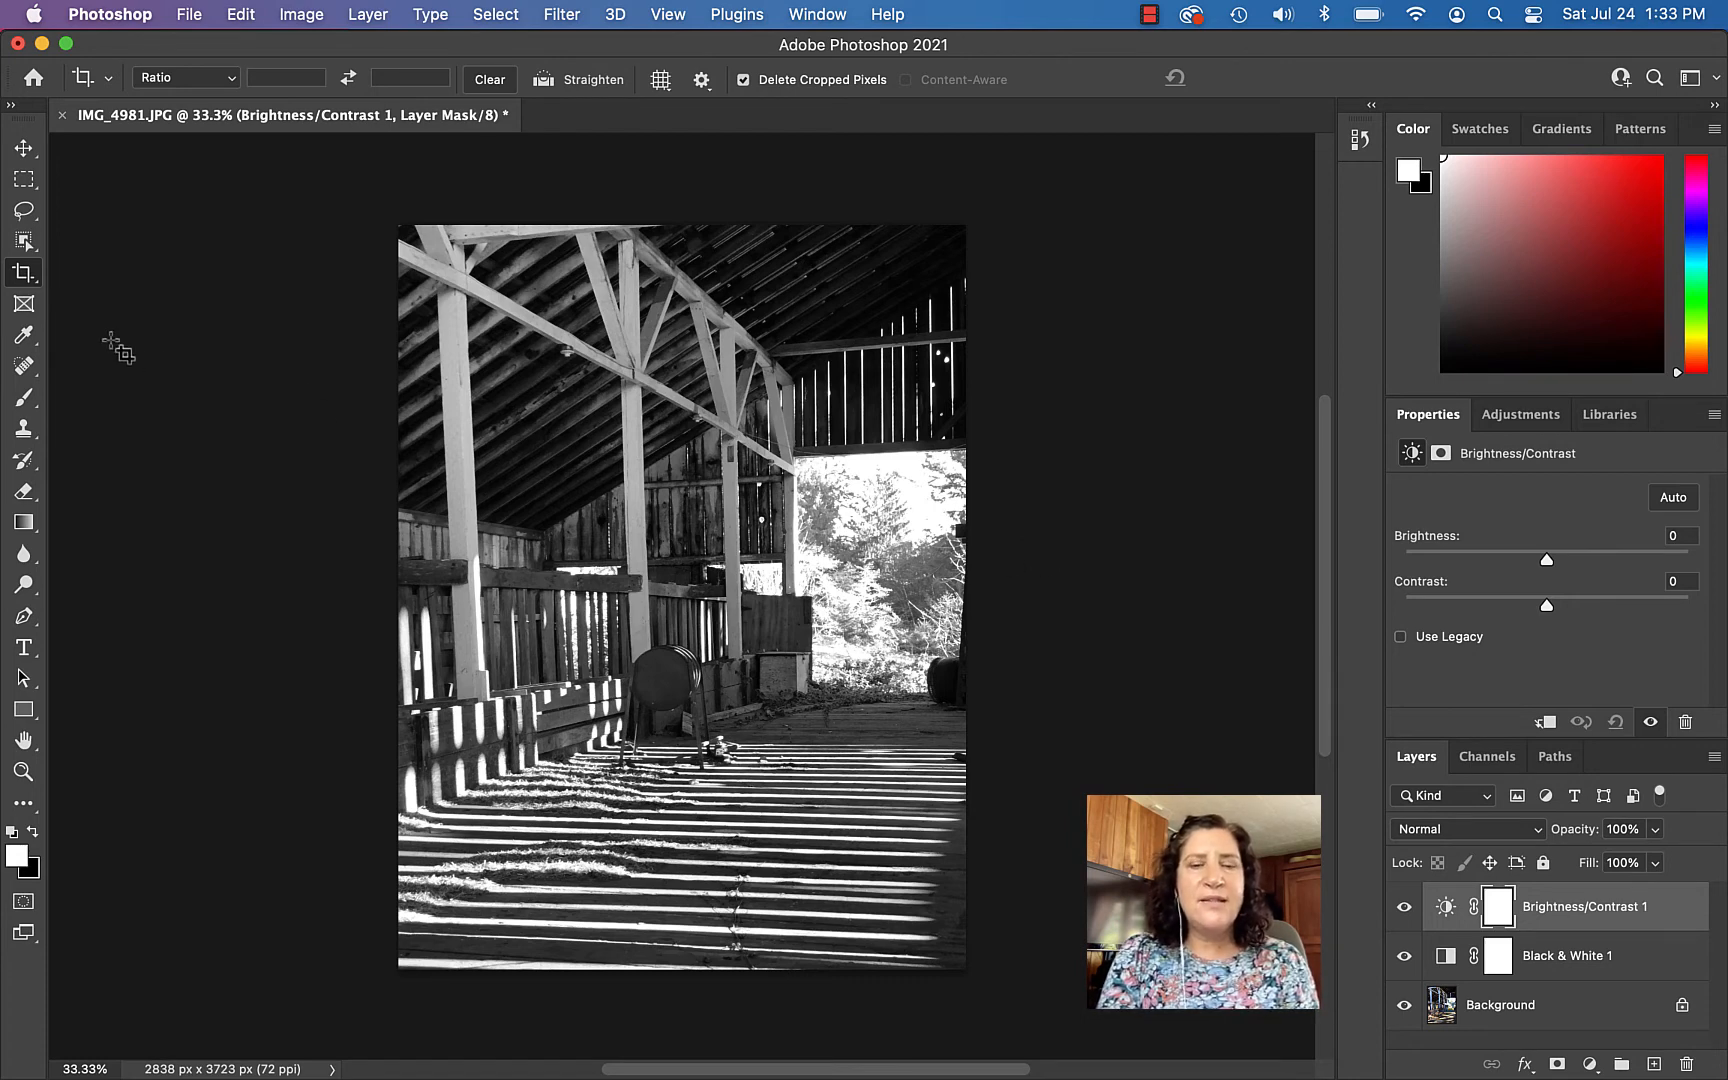
Start a Save As of the edited barn photo on the computer and check the available file formats, keeping Photoshop.
{"action": "left_click", "coordinate": [189, 14]}
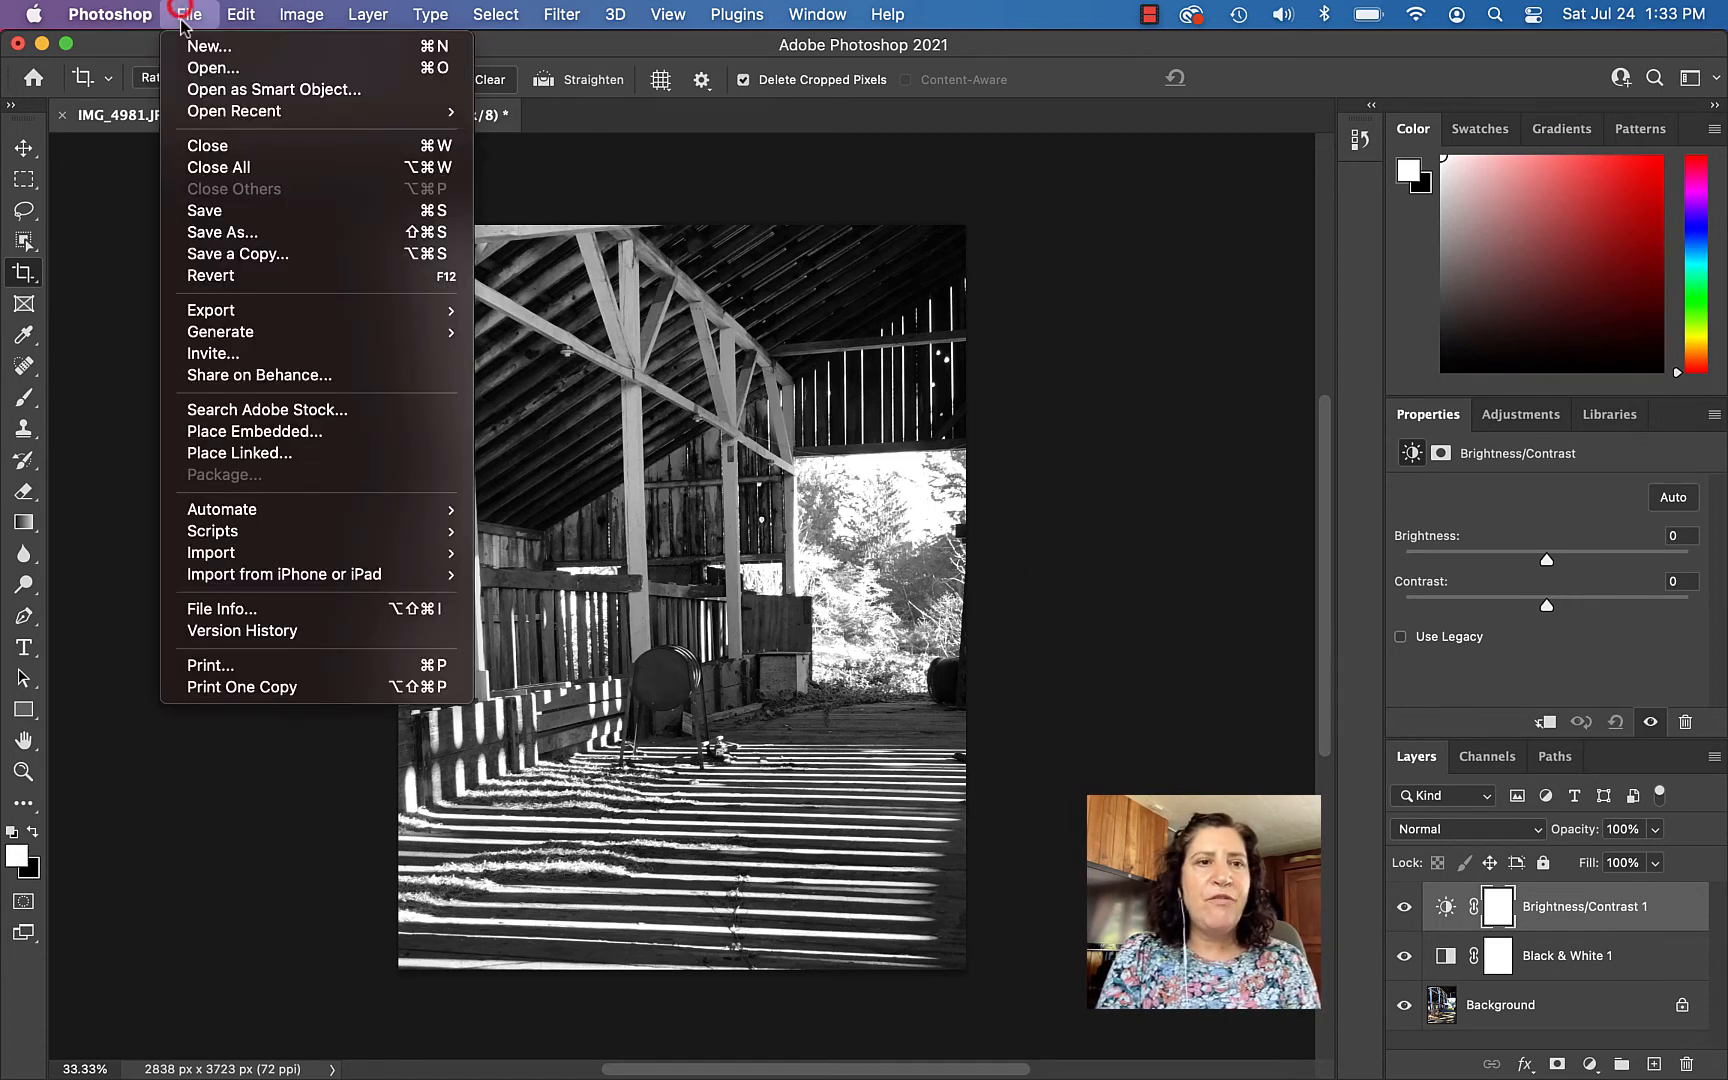
{"action": "left_click", "coordinate": [257, 240]}
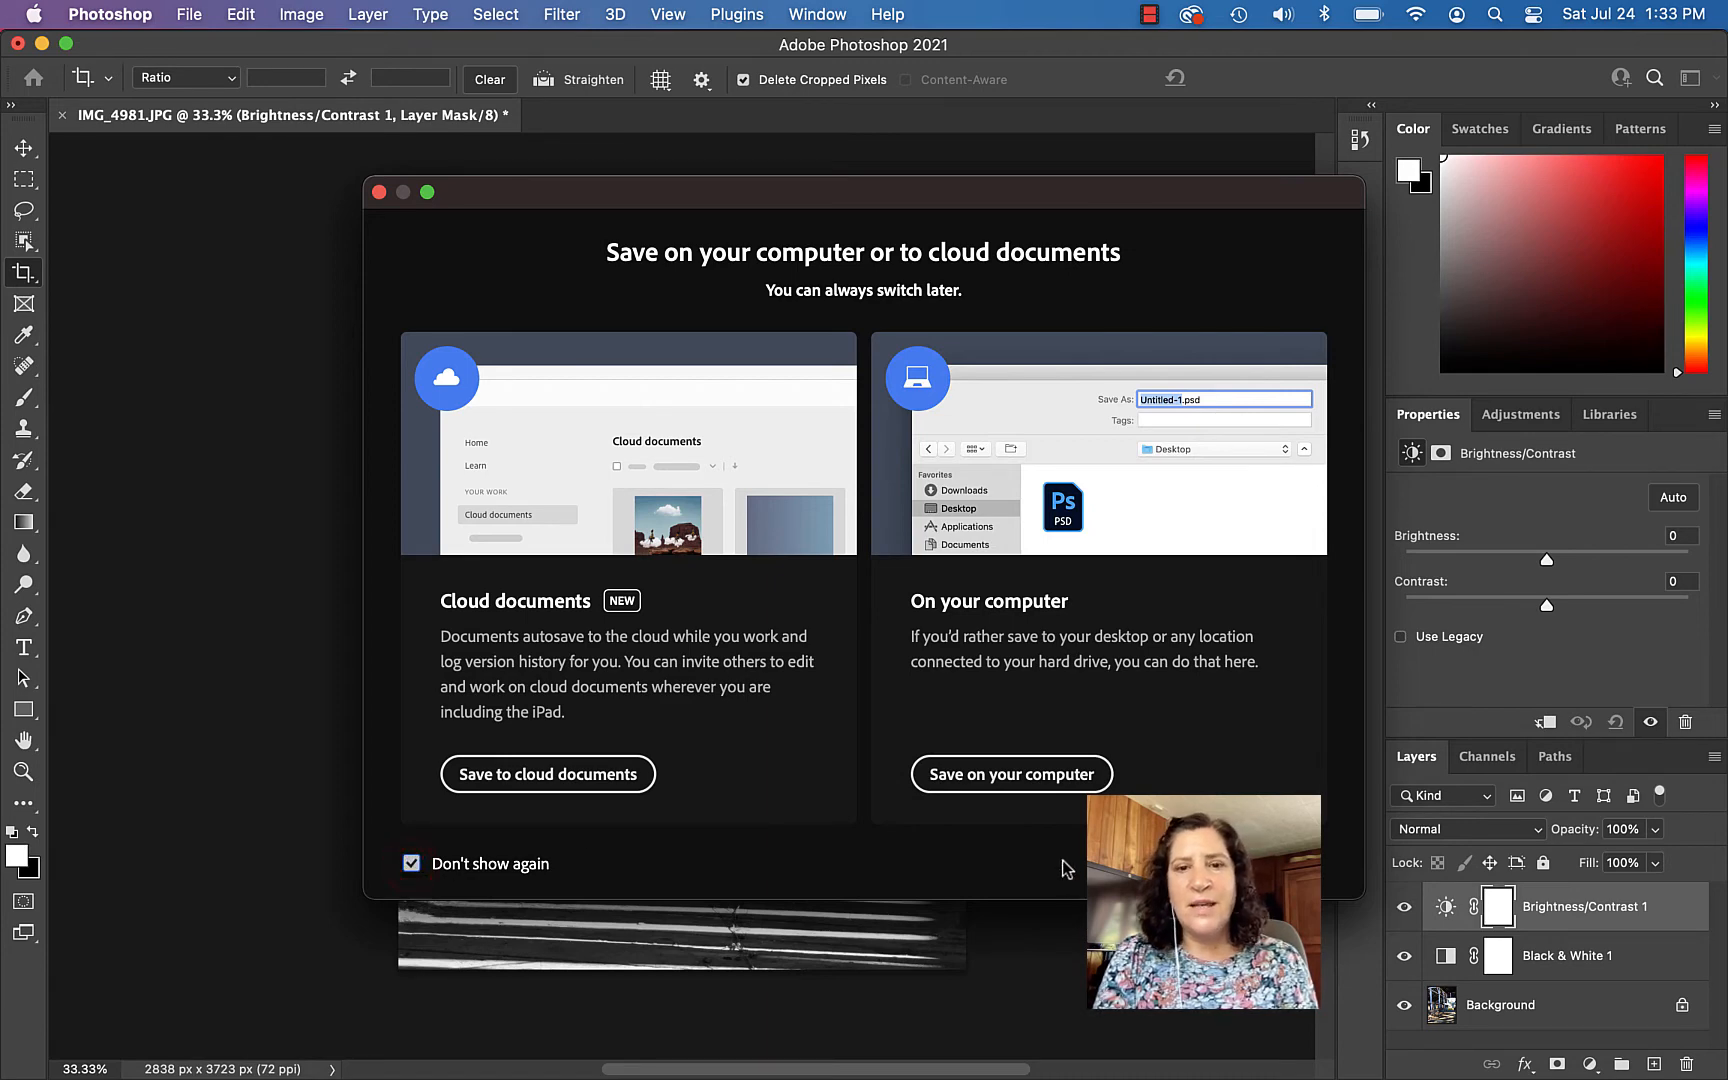
{"action": "left_click", "coordinate": [1051, 786]}
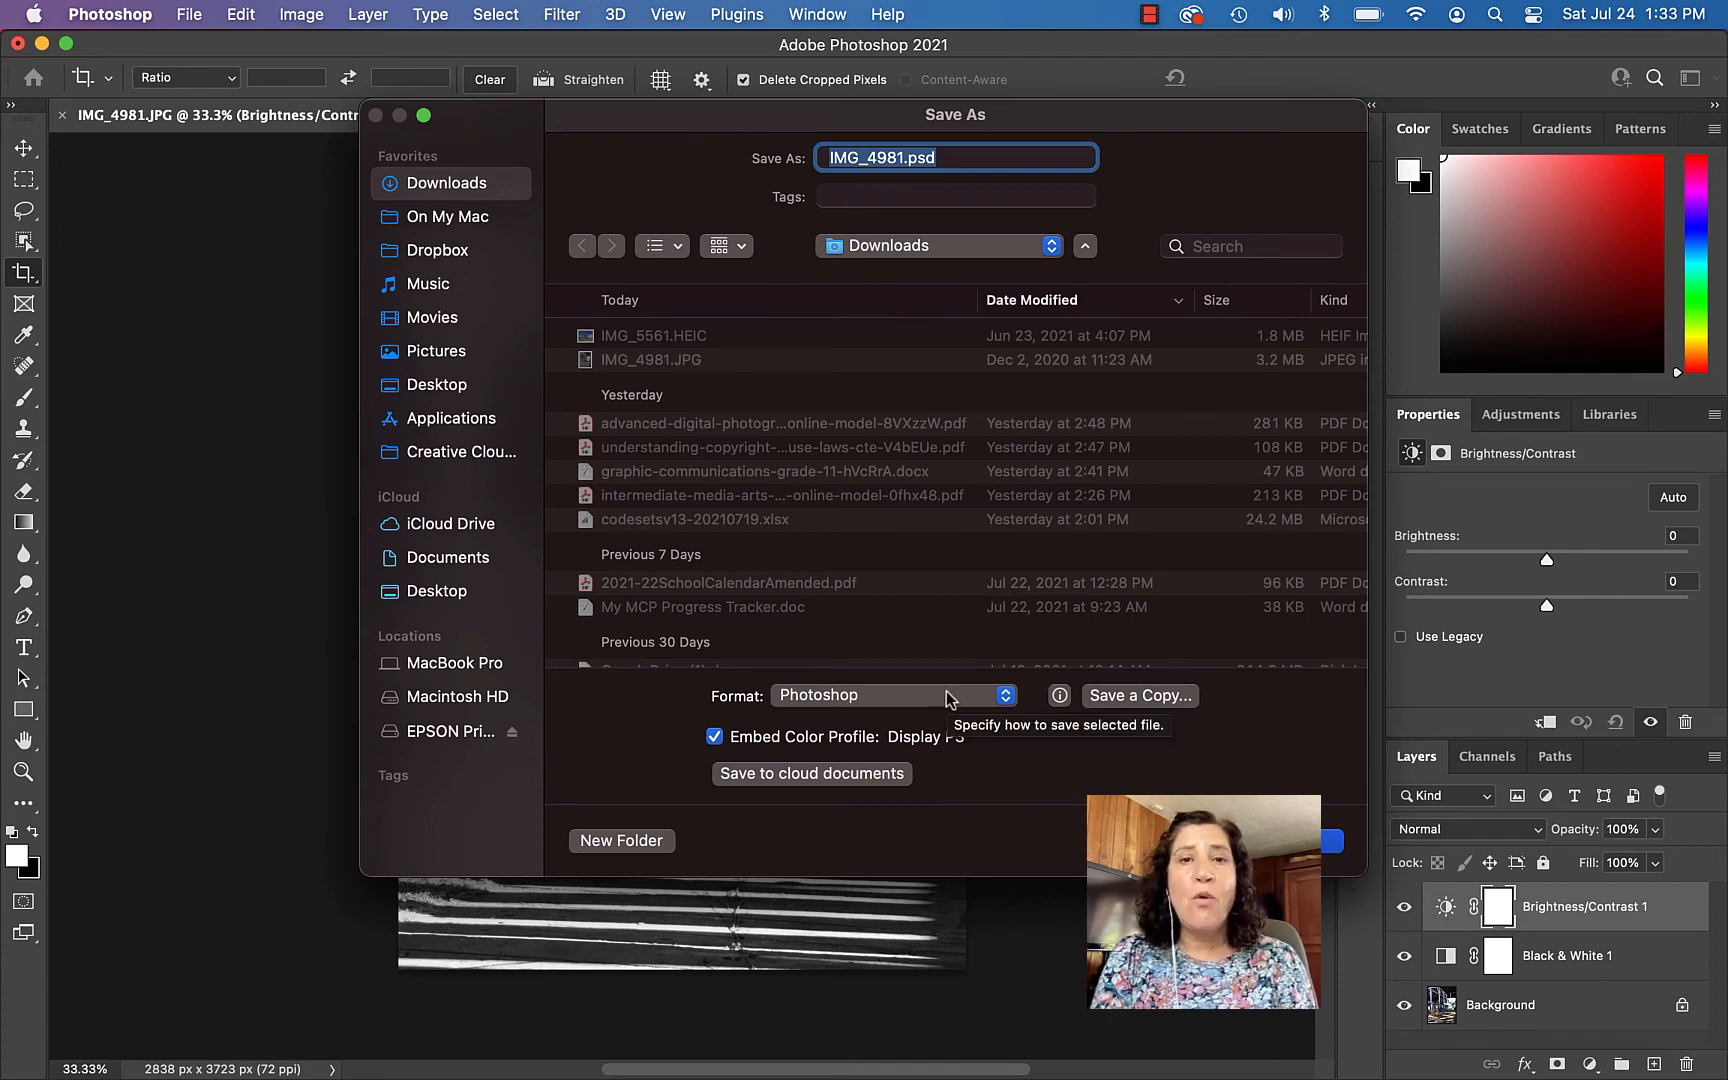
{"action": "left_click", "coordinate": [1003, 698]}
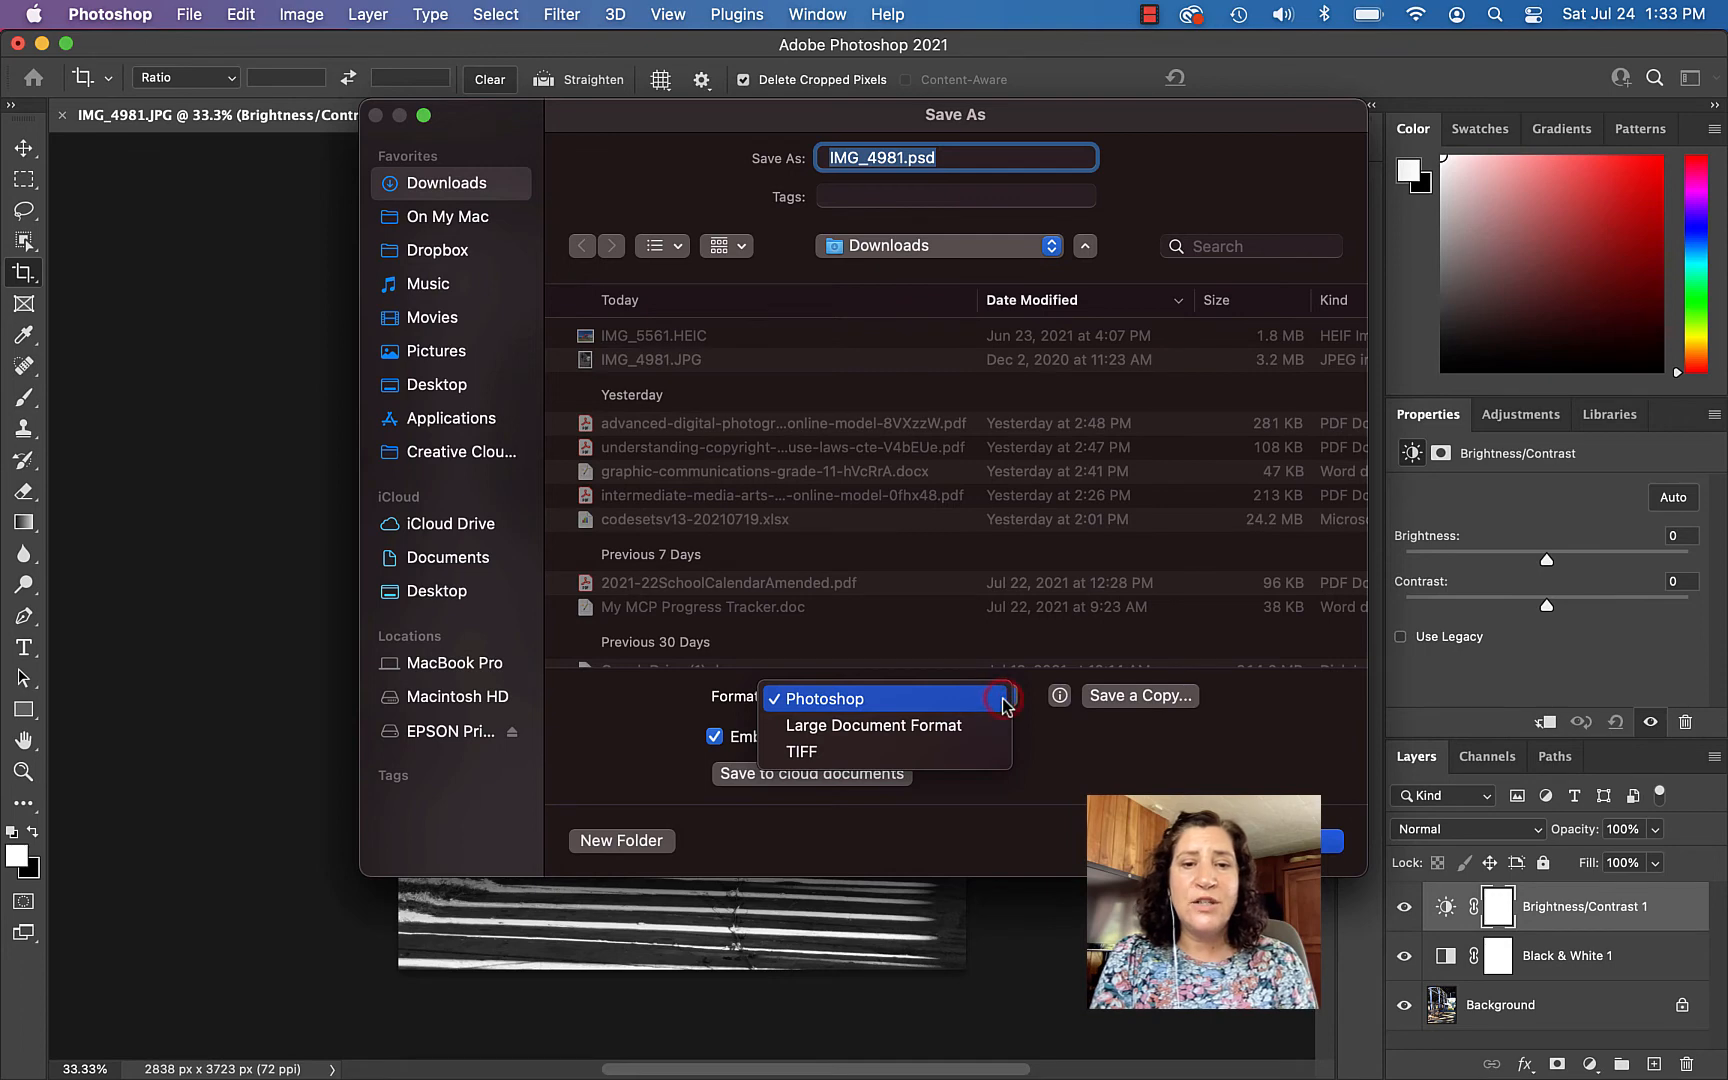
{"action": "left_click", "coordinate": [1003, 700]}
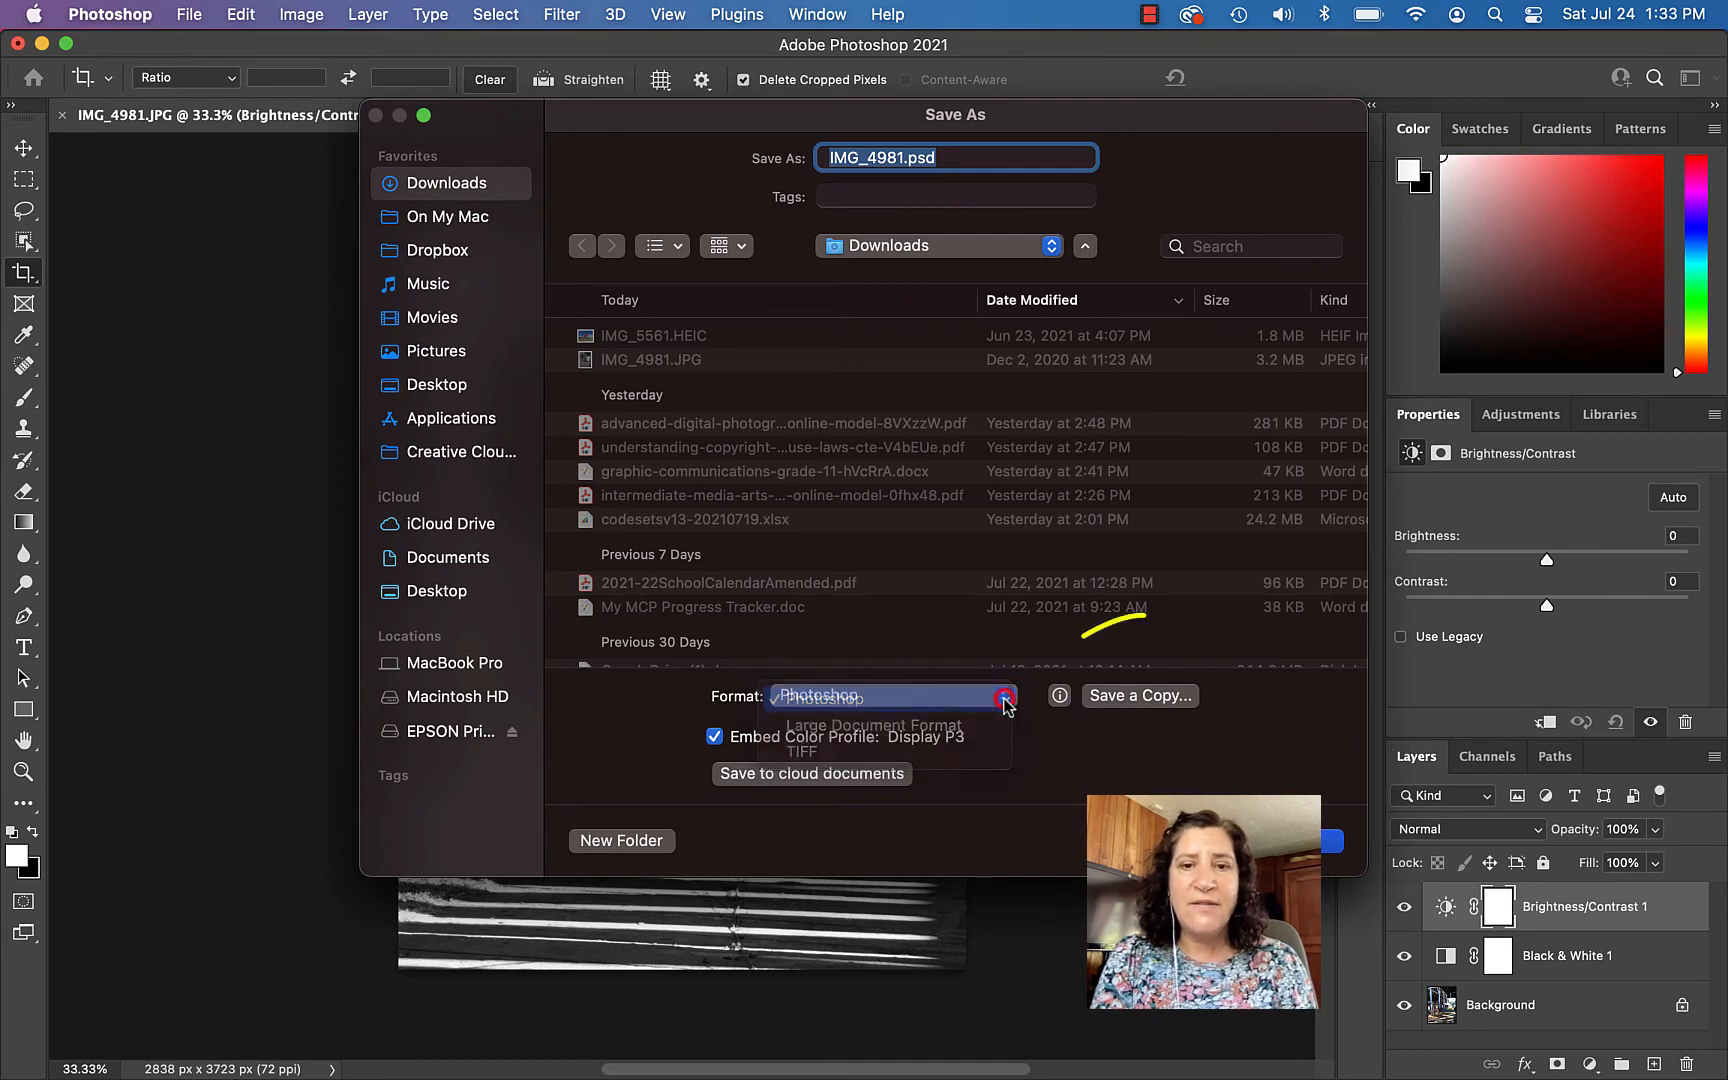
Switch to saving a copy in JPEG format, named "blackand white.jpg", in the Downloads folder.
{"action": "left_click", "coordinate": [1139, 695]}
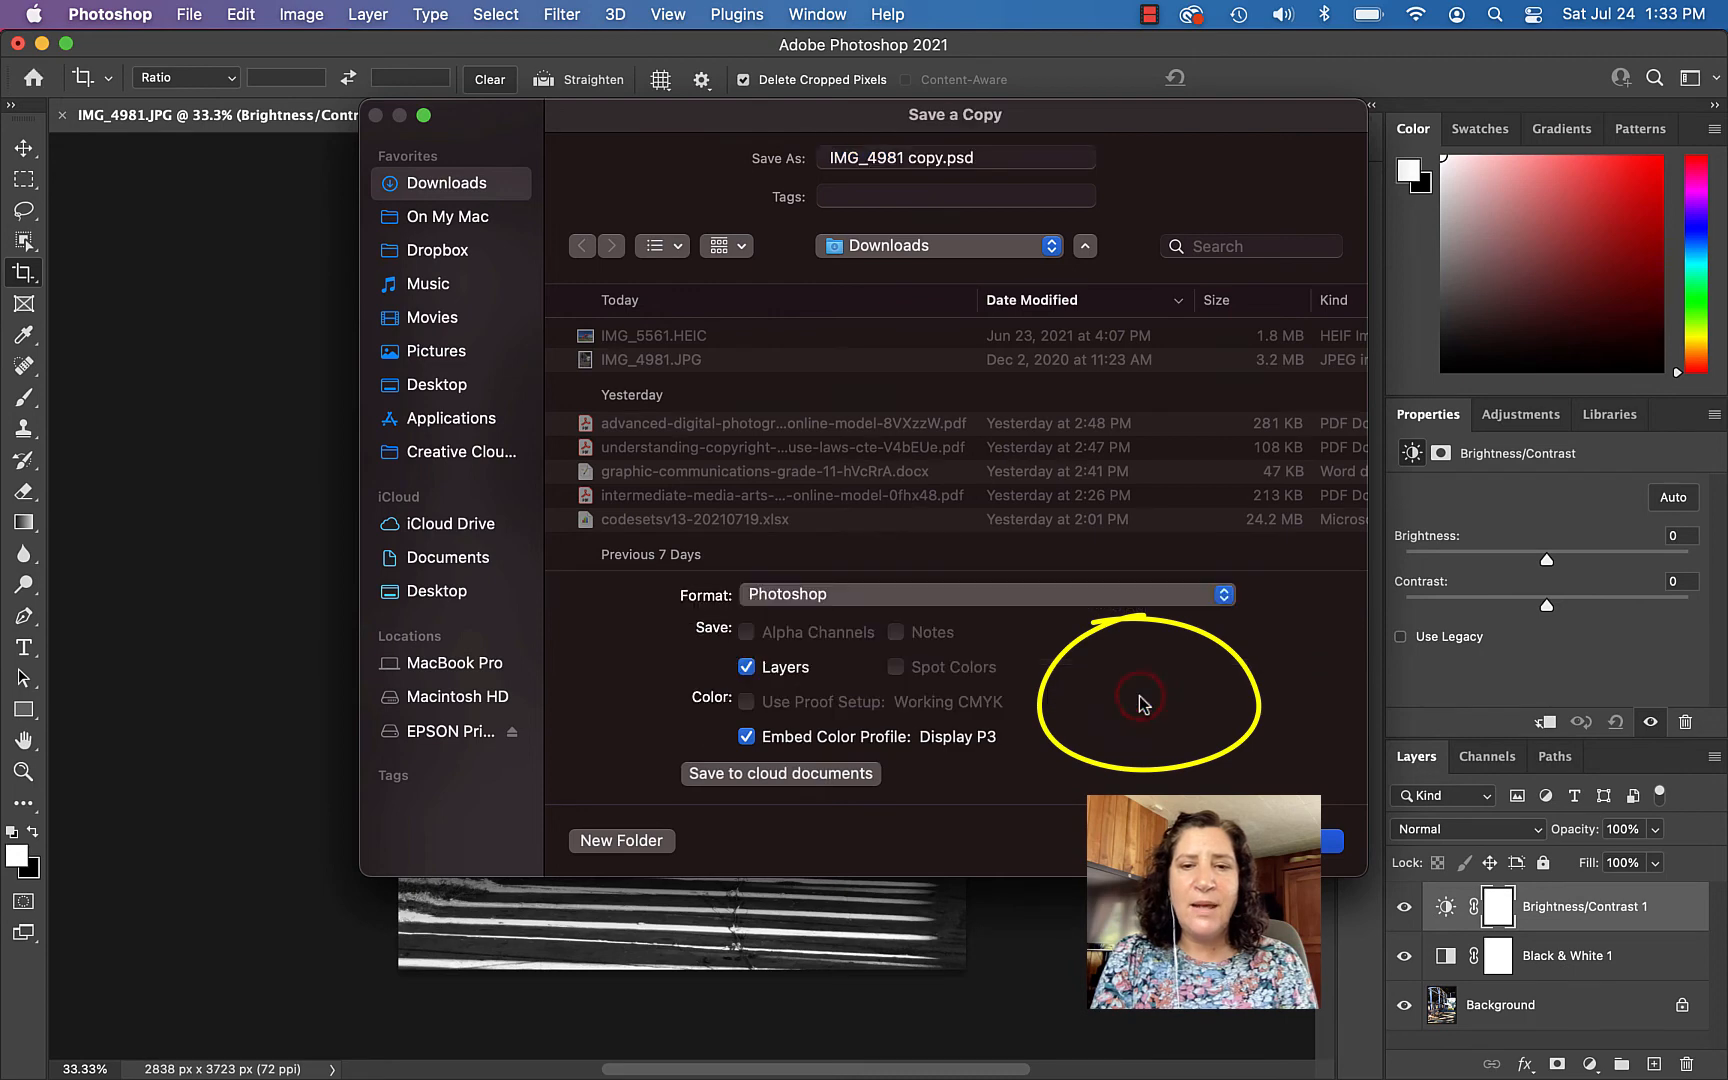
{"action": "left_click", "coordinate": [1088, 597]}
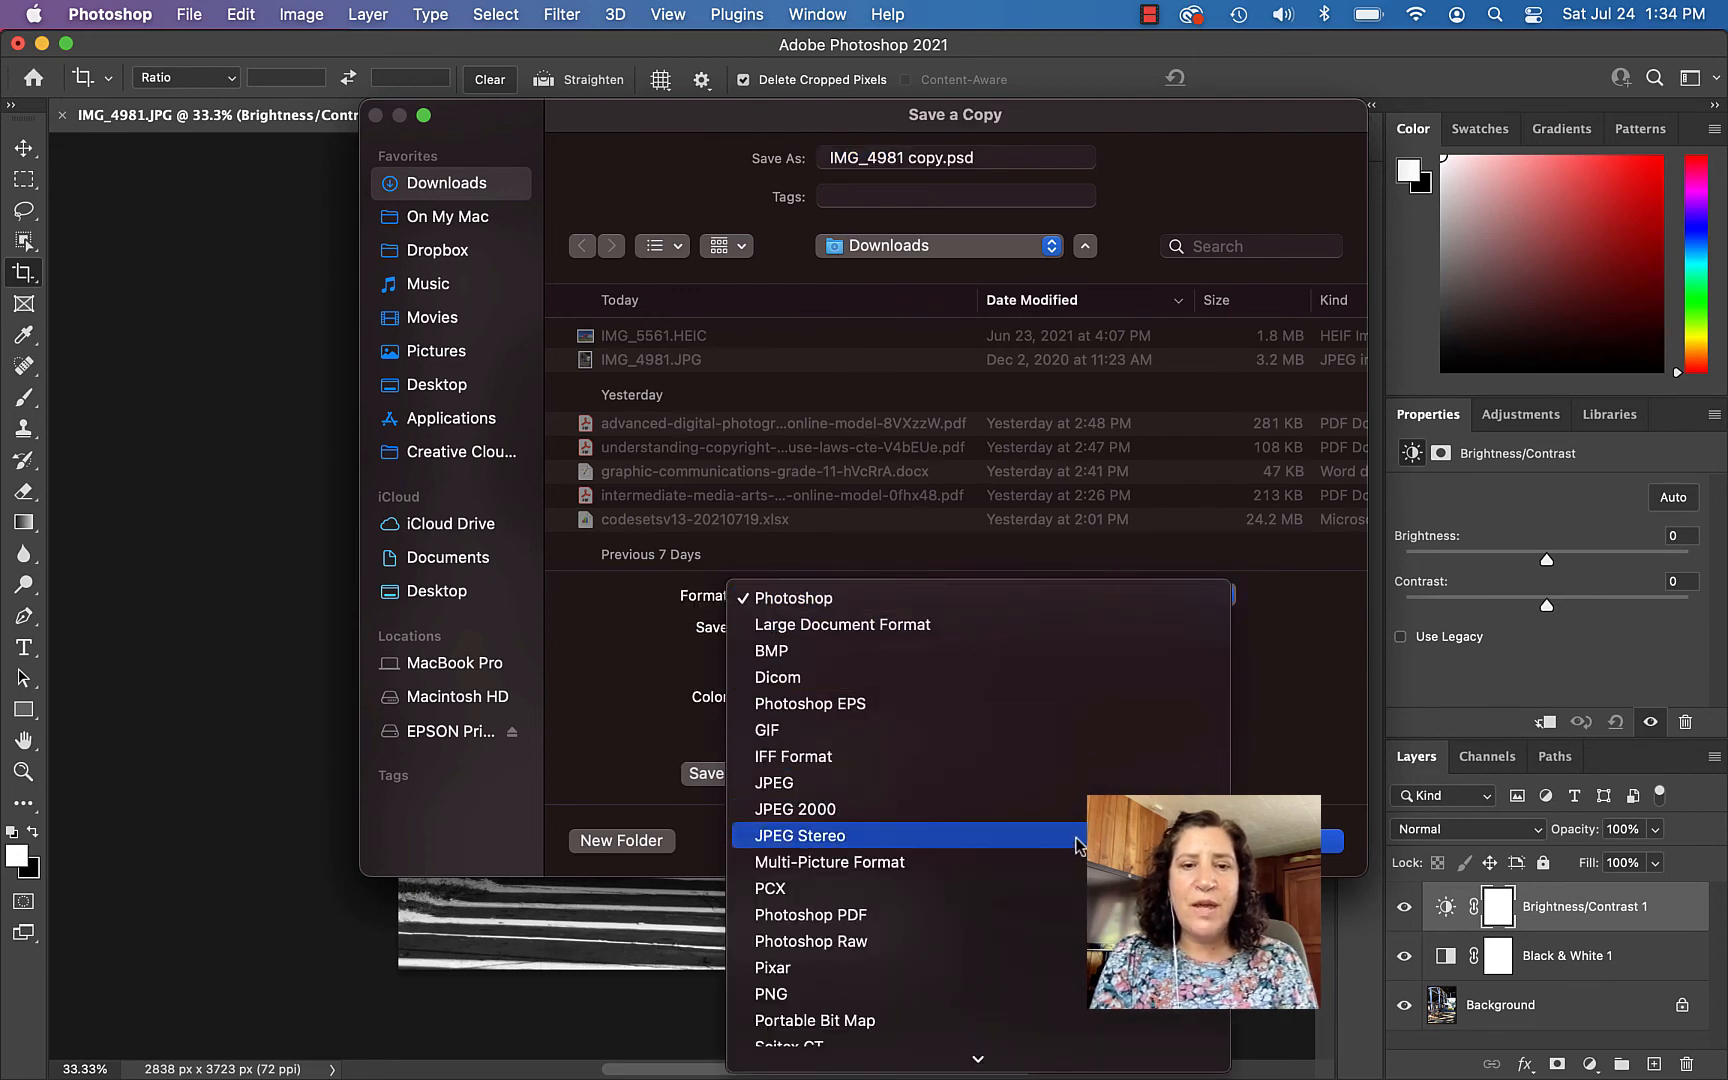
{"action": "left_click", "coordinate": [1078, 784]}
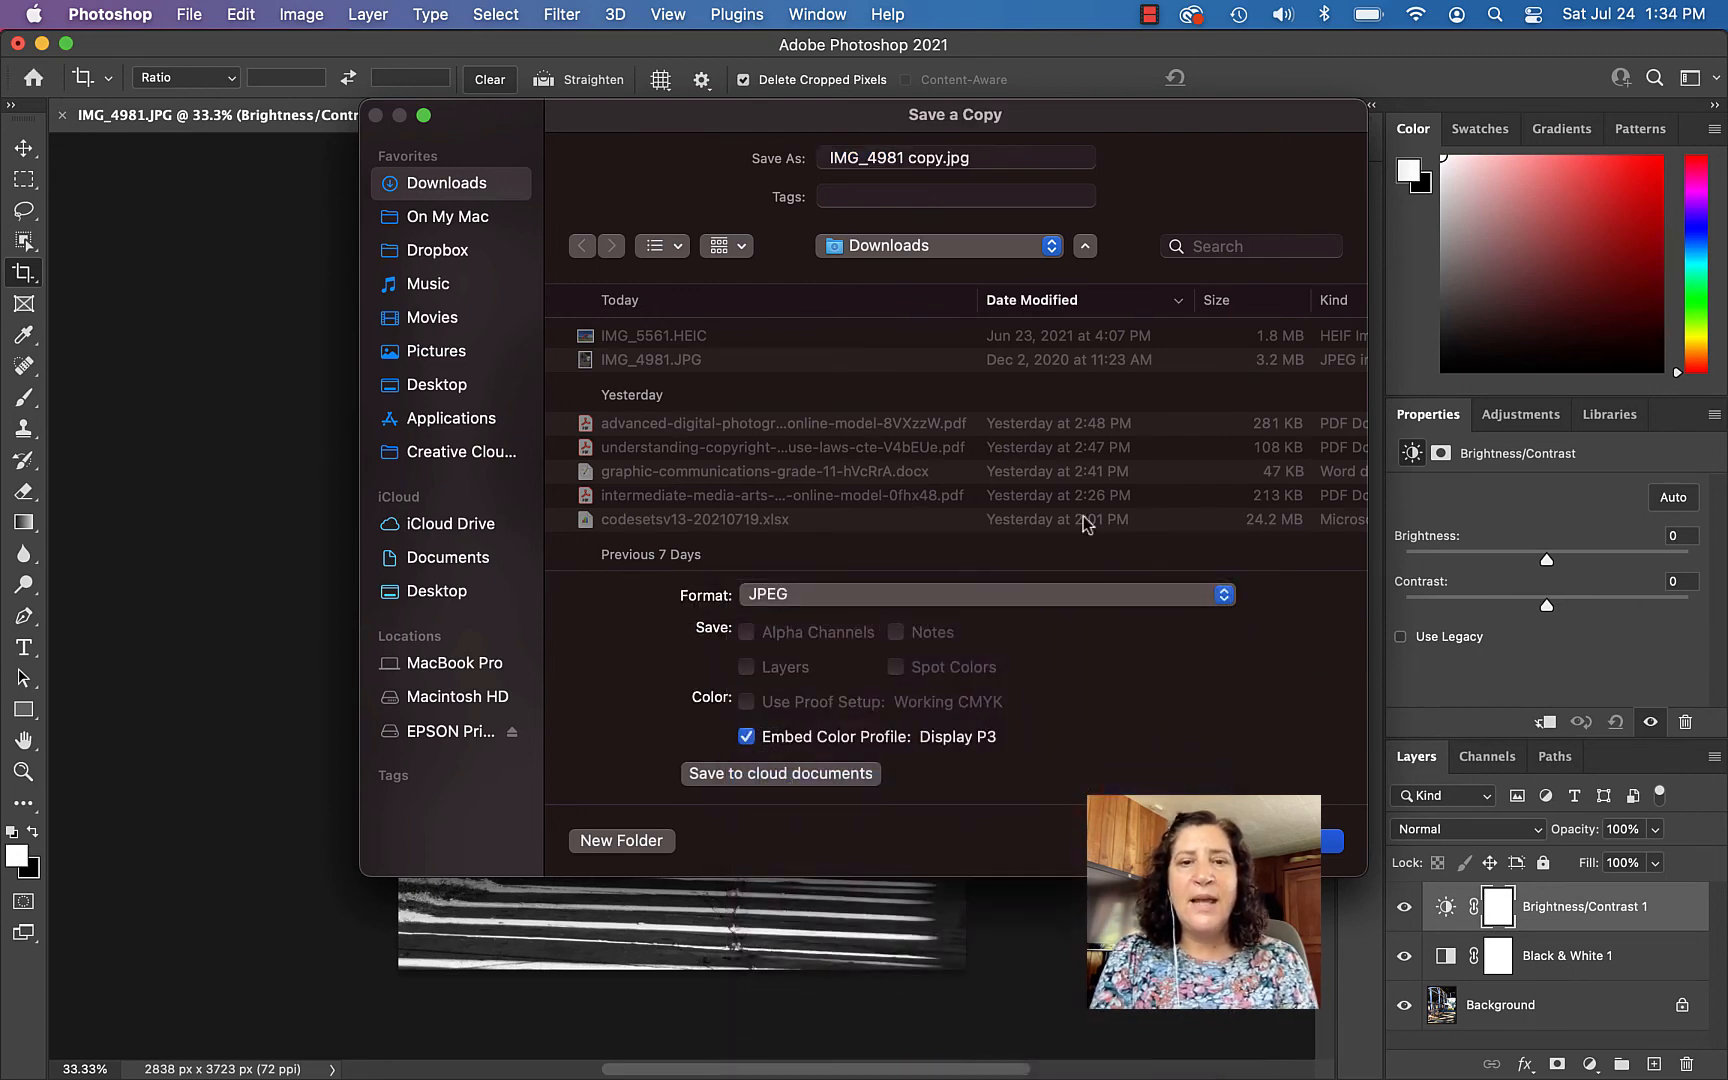
{"action": "left_click_drag", "start_coordinate": [940, 160], "coordinate": [828, 160]}
{"action": "type", "text": "black"}
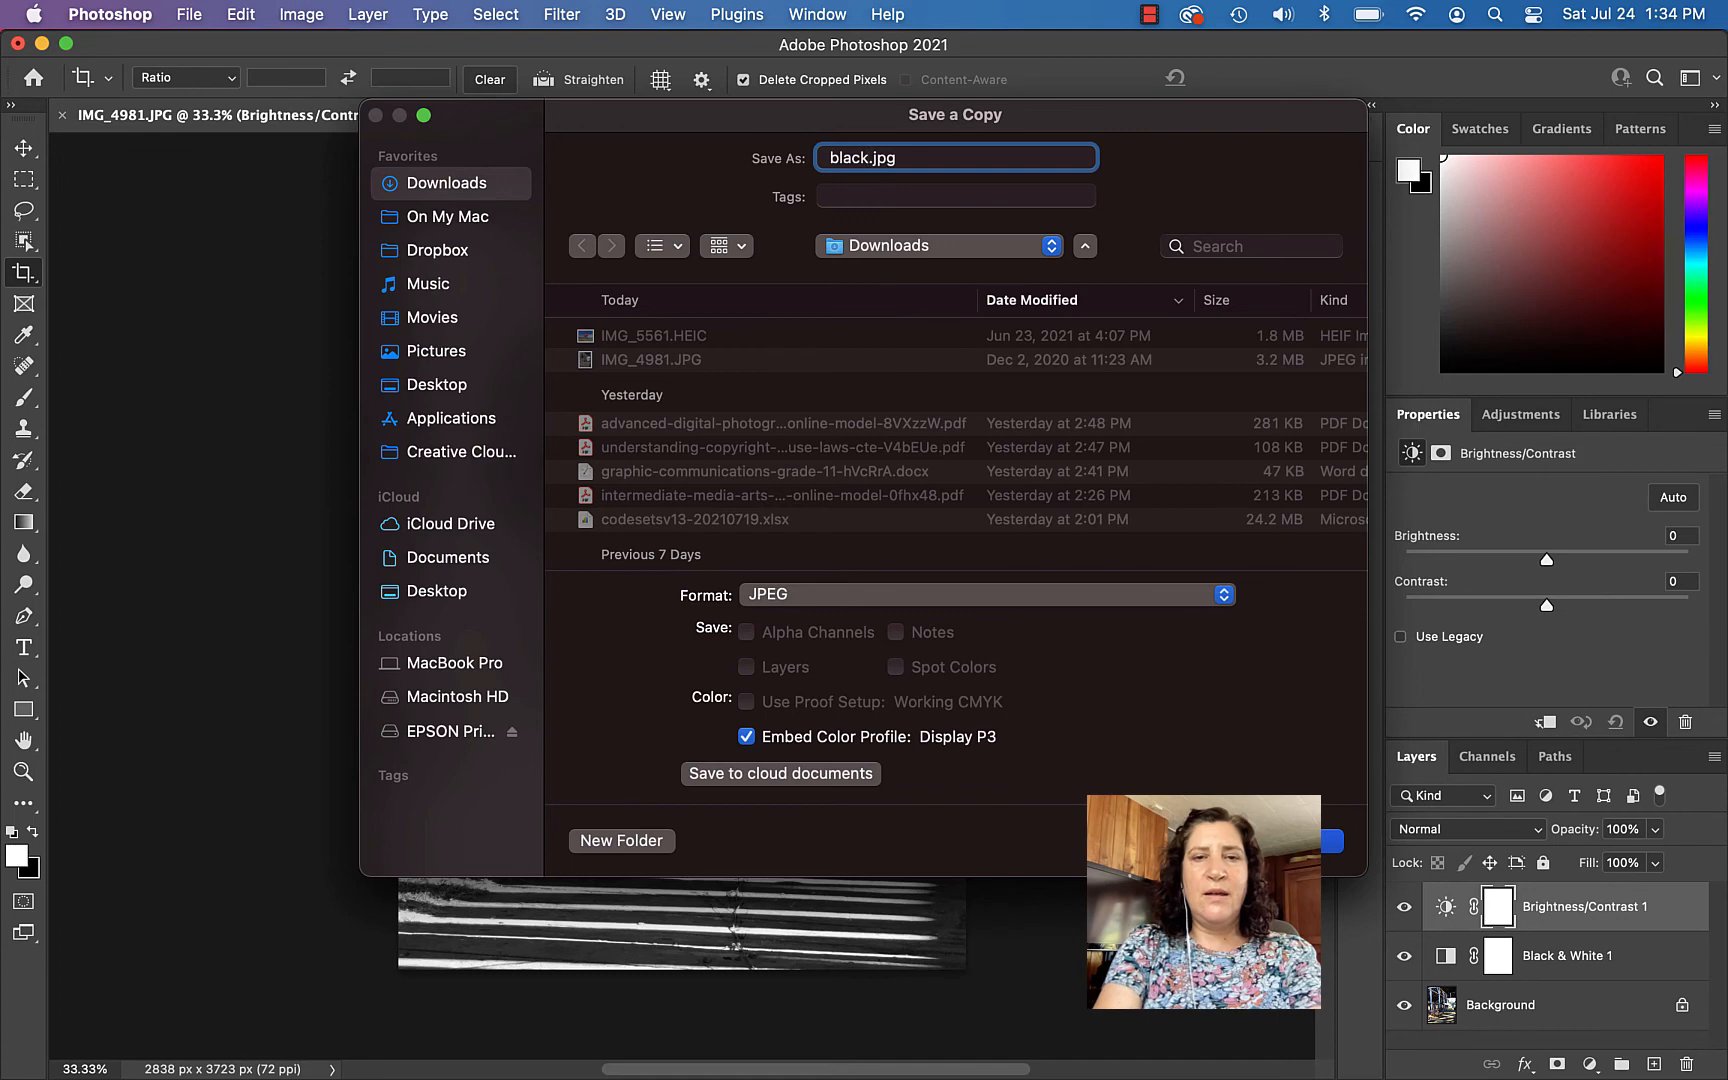
{"action": "type", "text": "and white"}
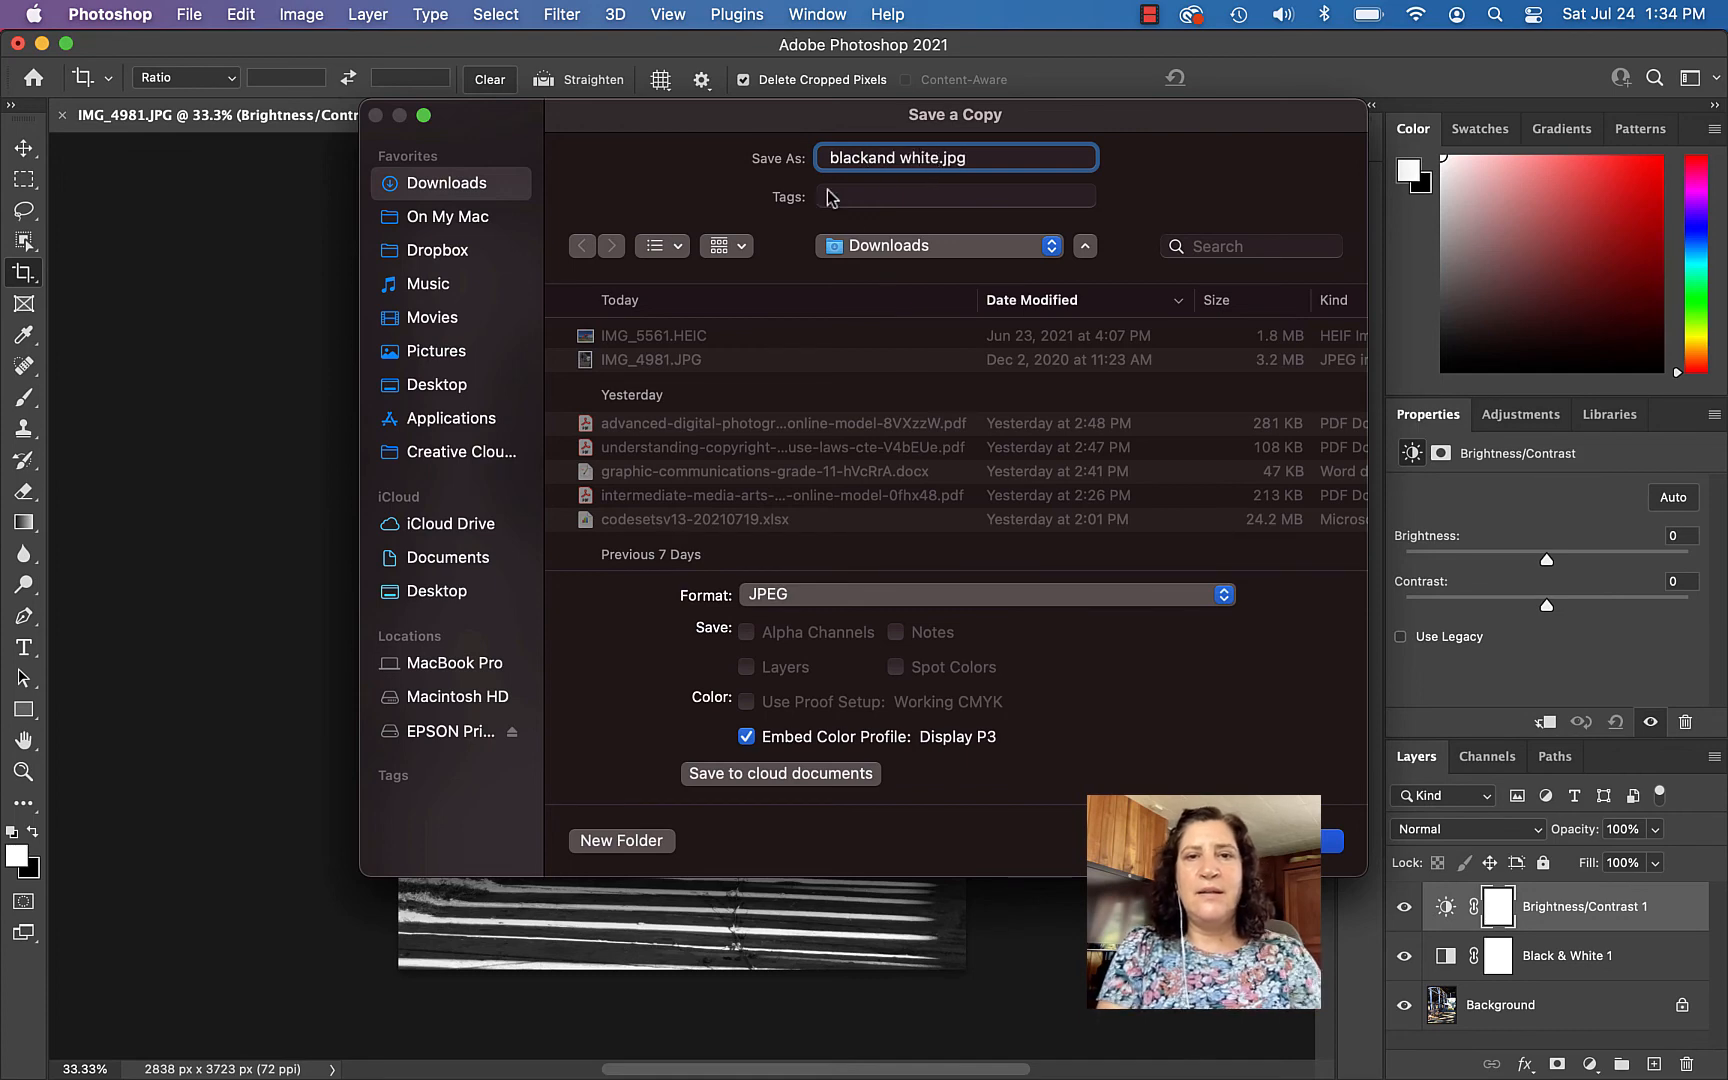
{"action": "left_click", "coordinate": [1324, 849]}
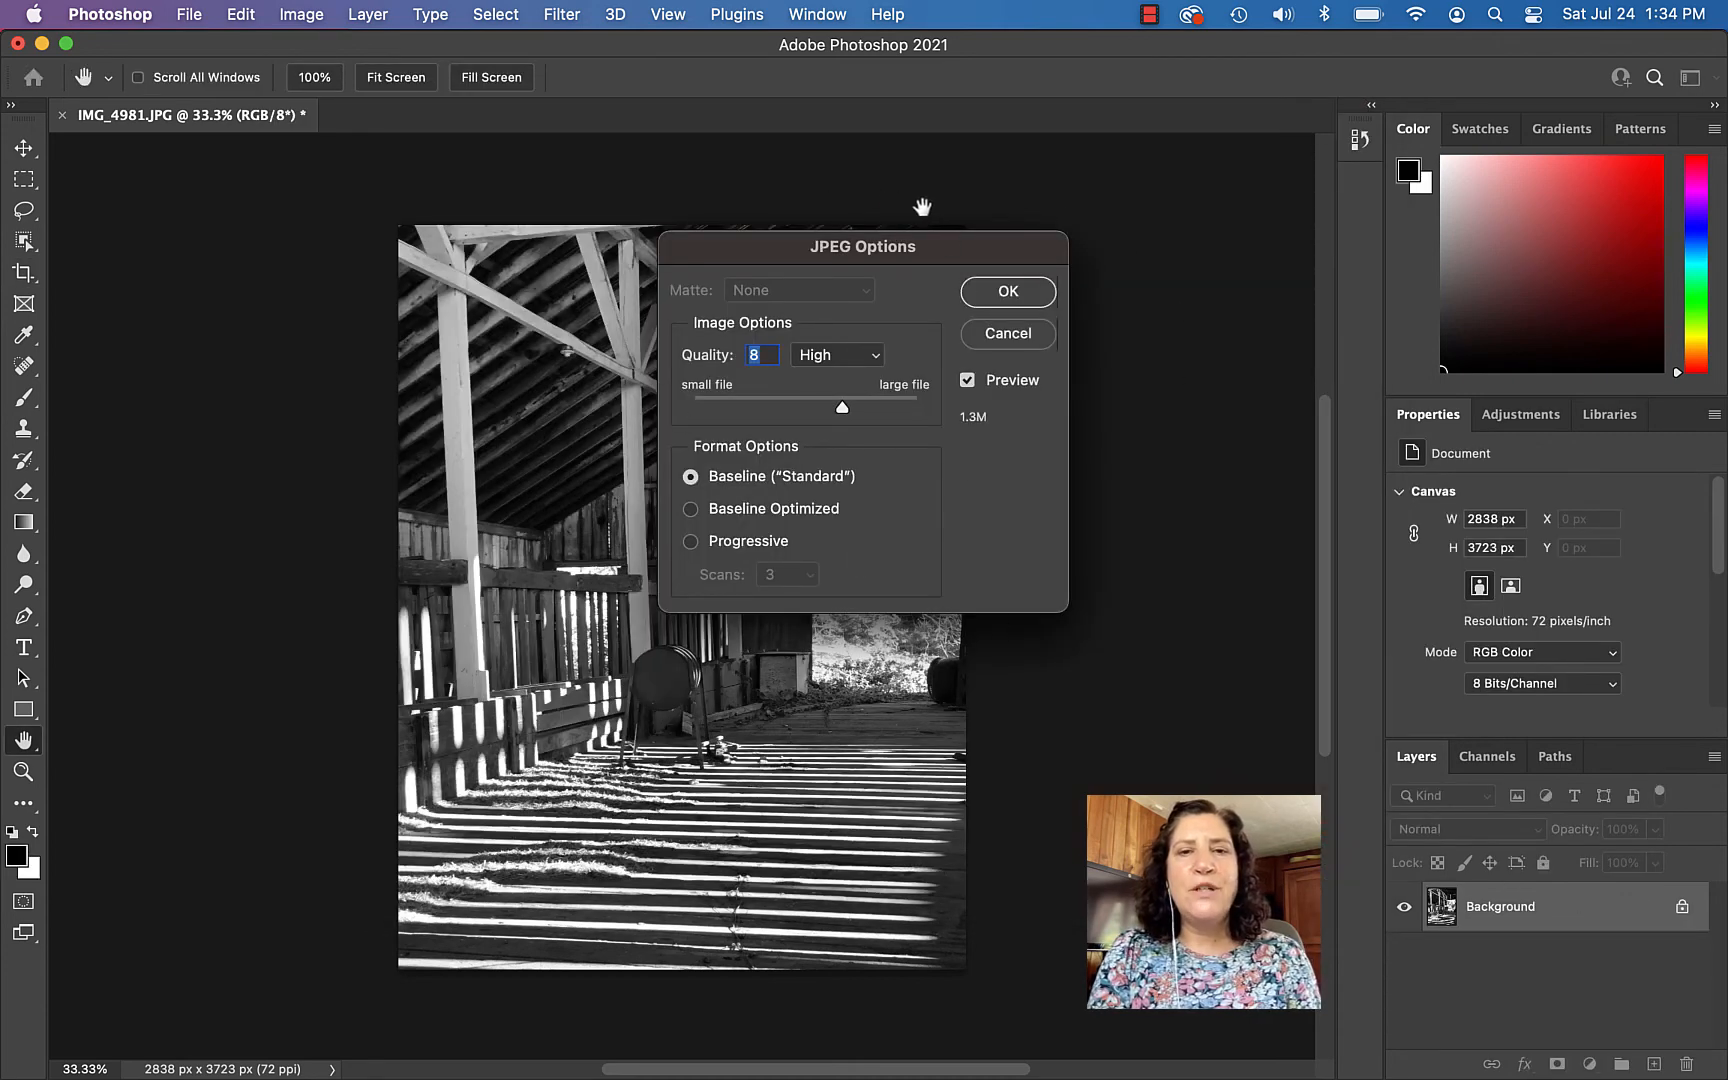
Set the JPEG quality to 12 (Maximum) with Baseline ("Standard") format and finish saving the copy.
{"action": "left_click", "coordinate": [841, 406]}
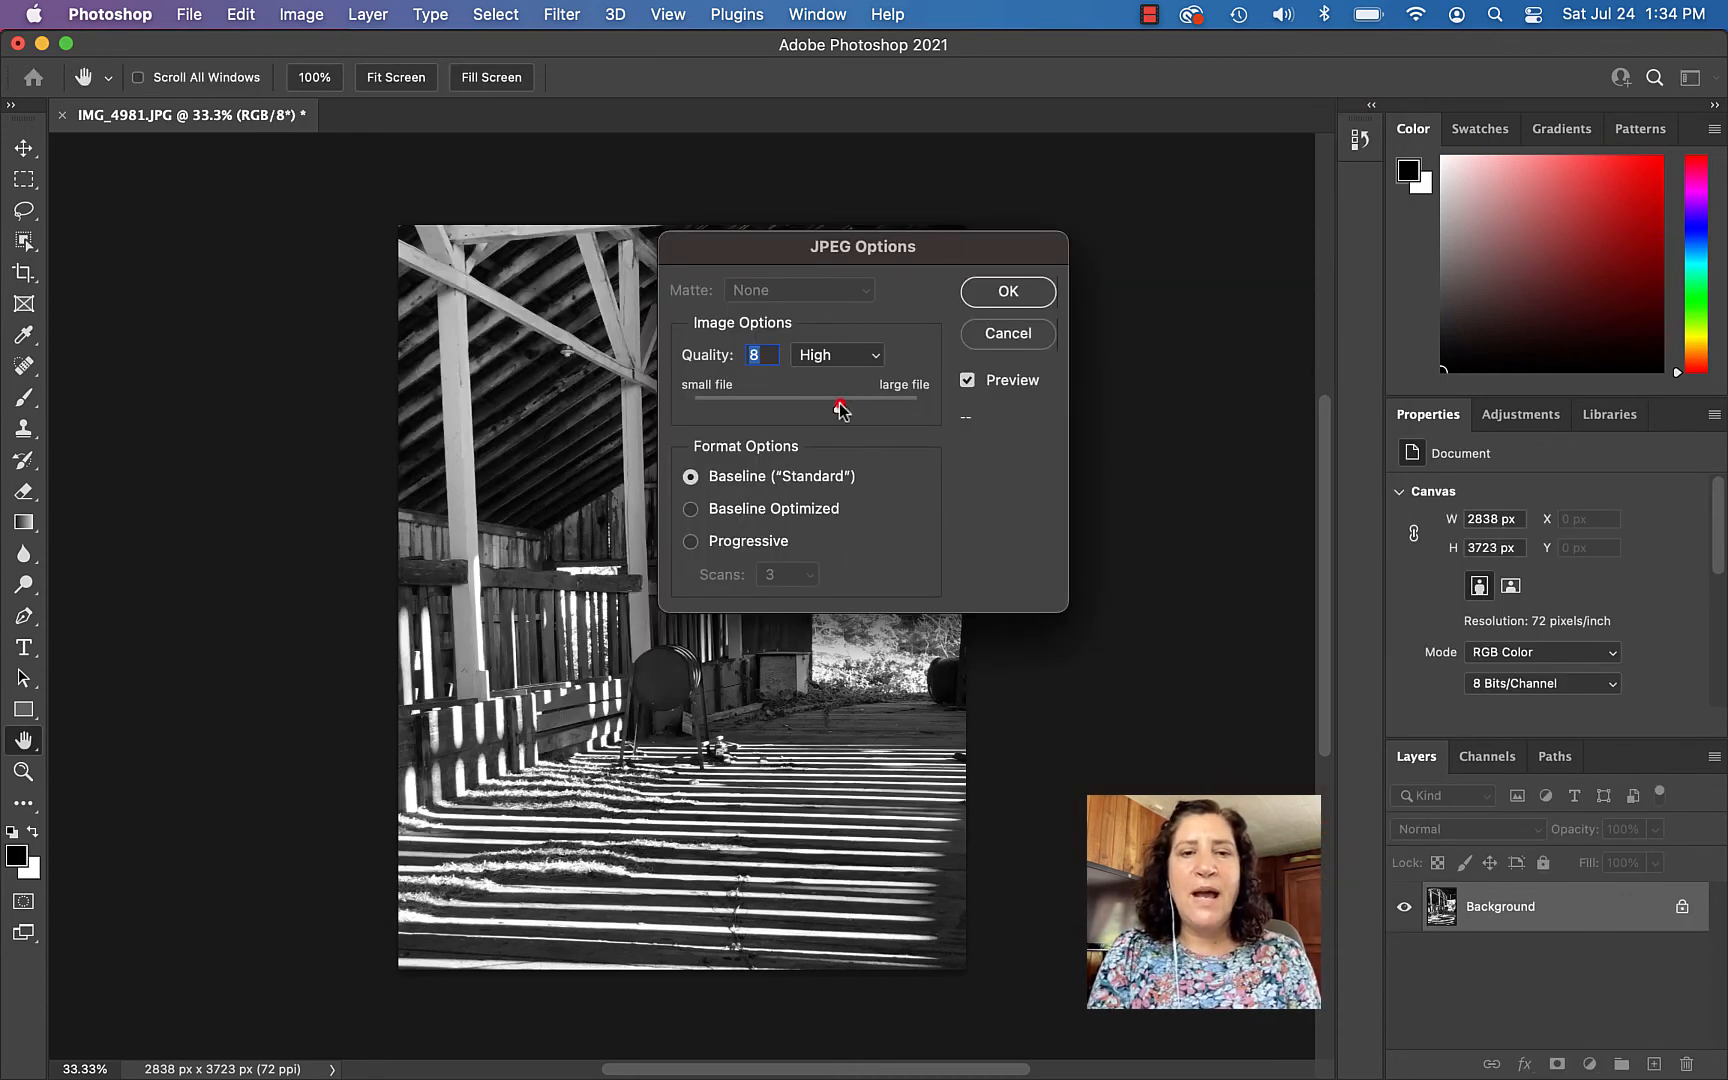
{"action": "mouse_move", "coordinate": [841, 406]}
{"action": "left_mouse_down"}
{"action": "mouse_move", "coordinate": [922, 406]}
{"action": "mouse_move", "coordinate": [869, 409]}
{"action": "left_mouse_up"}
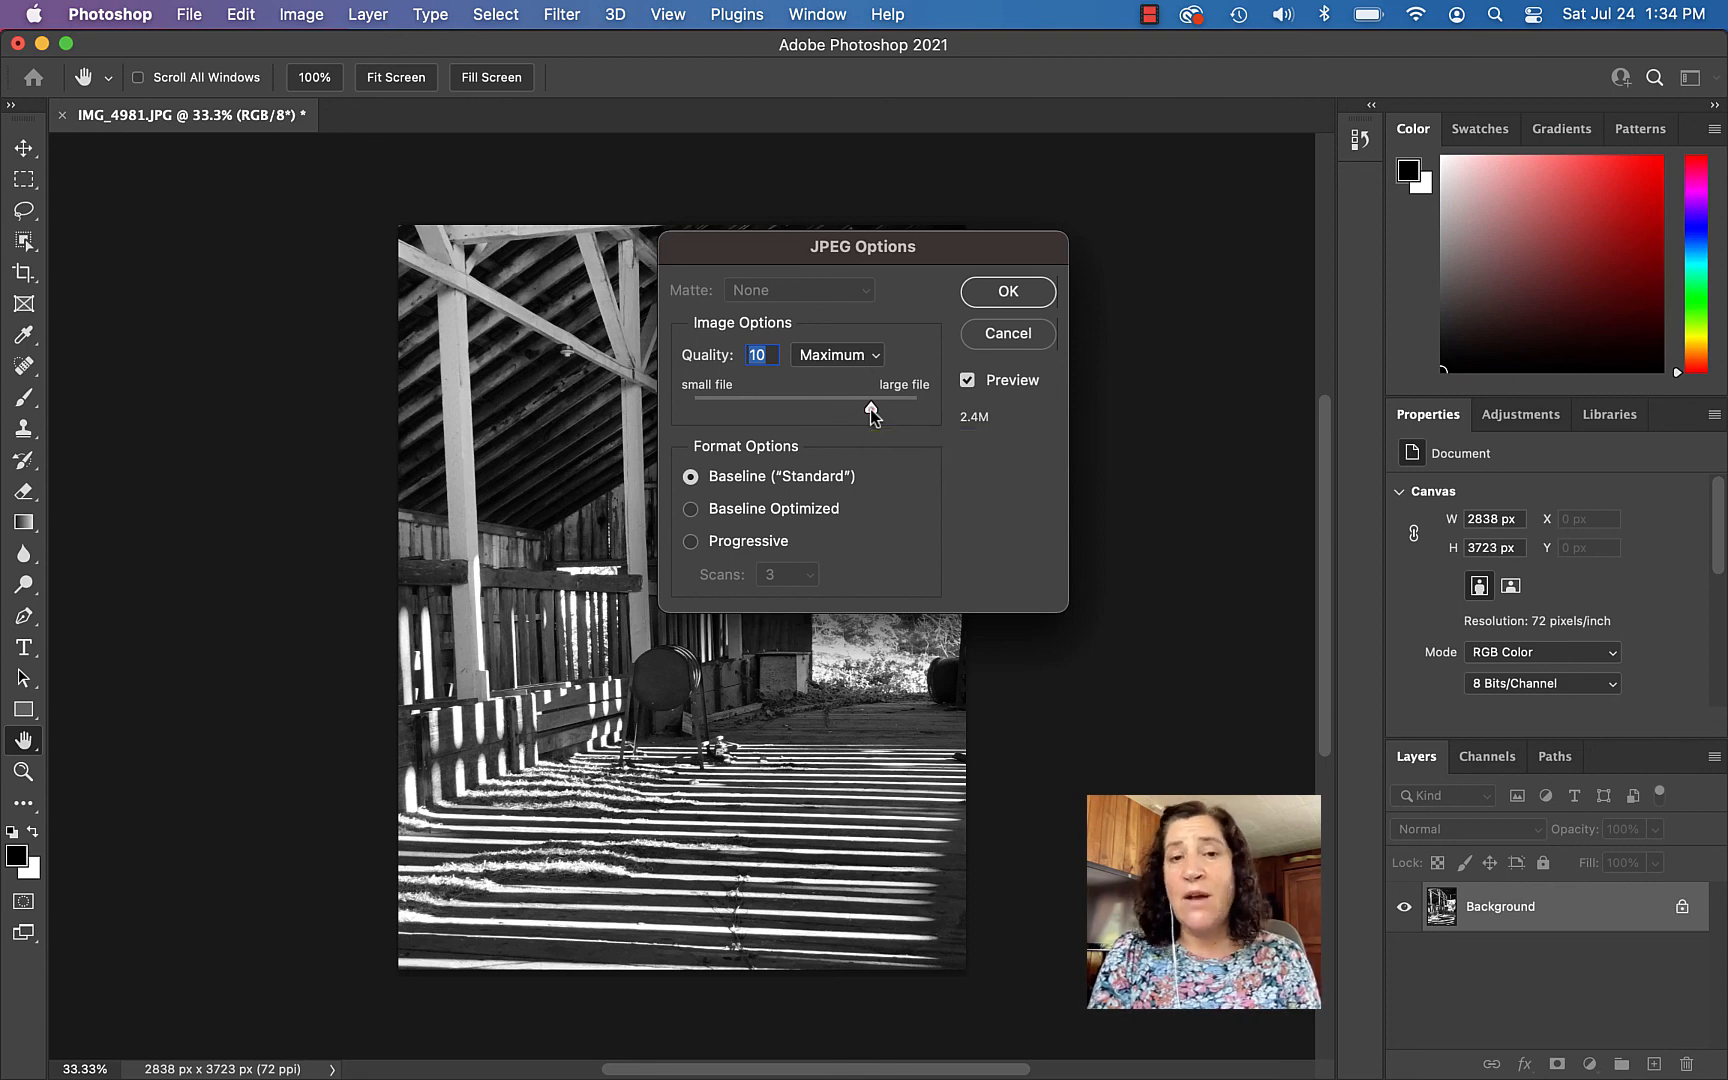
{"action": "left_click_drag", "start_coordinate": [870, 409], "coordinate": [955, 432]}
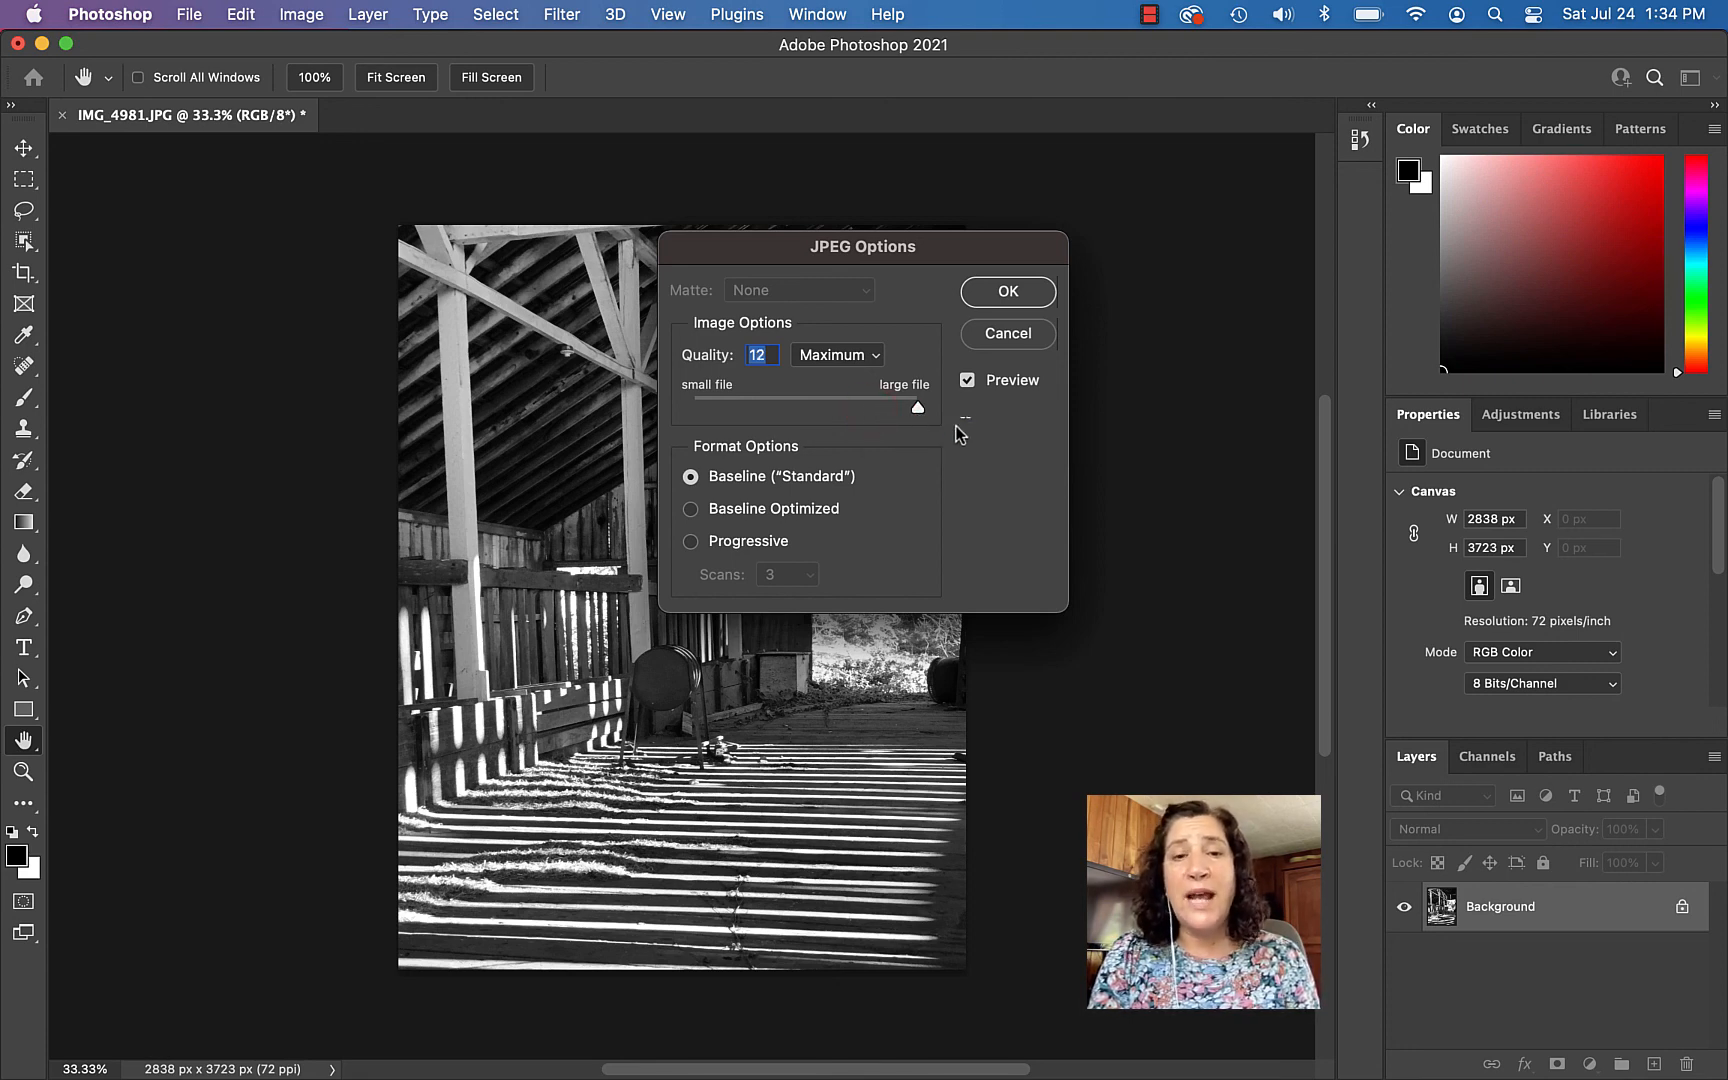
{"action": "left_click", "coordinate": [1036, 293]}
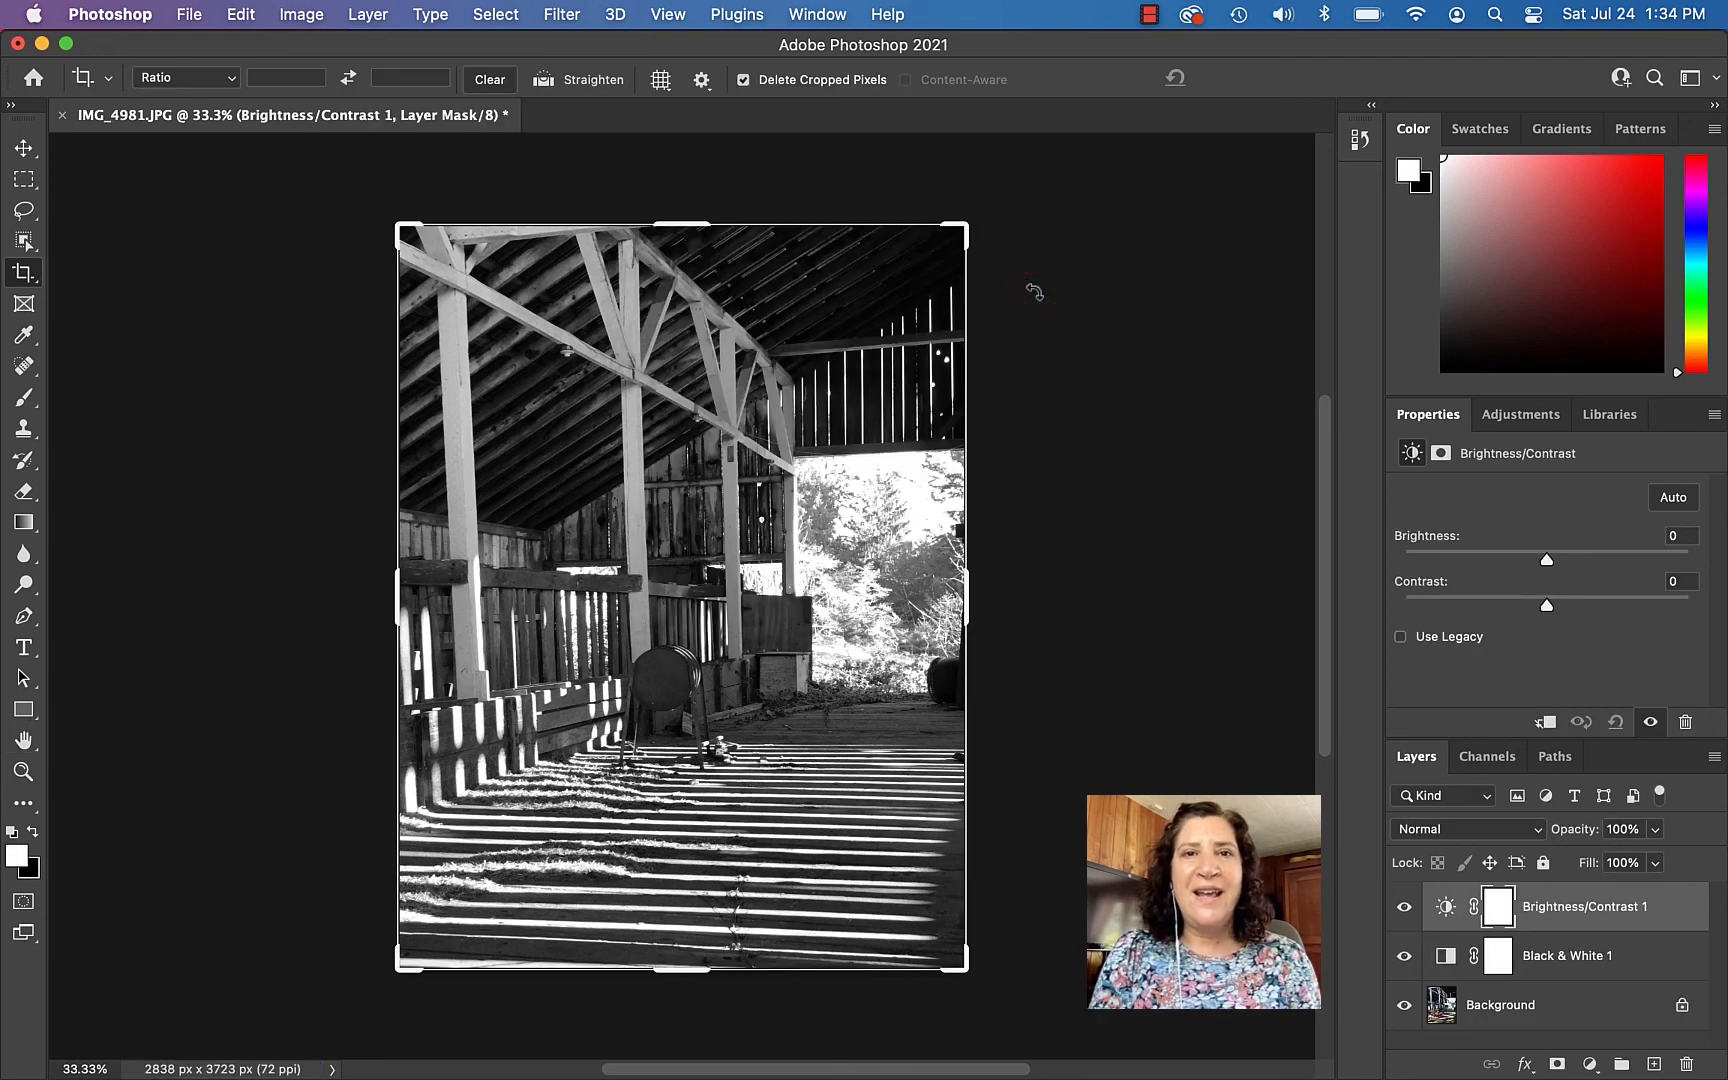